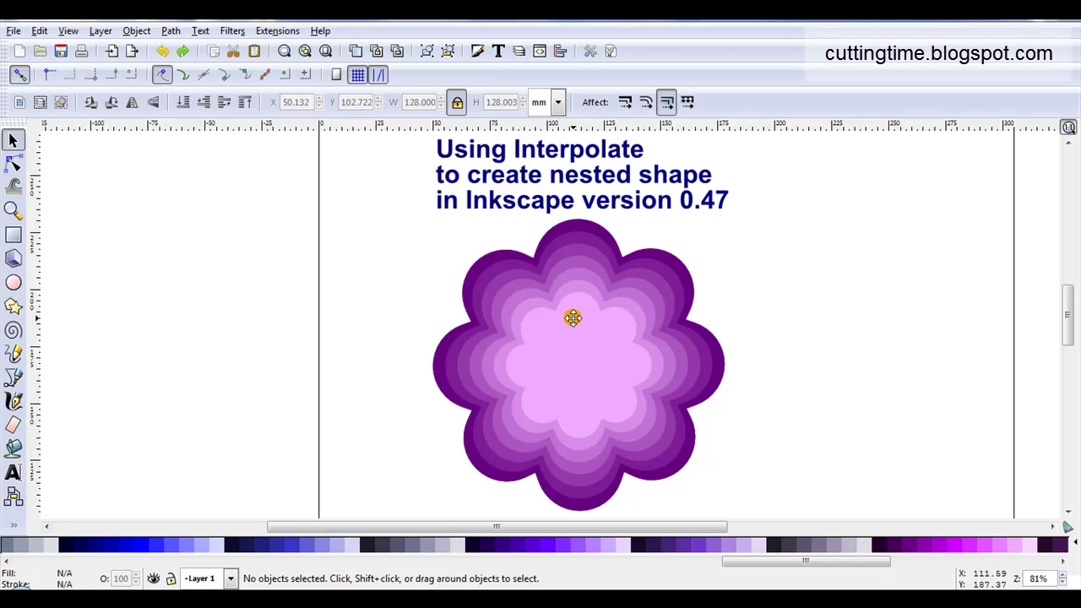
Select all four objects on the canvas, including the title and the nested flower.
{"action": "left_click", "coordinate": [19, 102]}
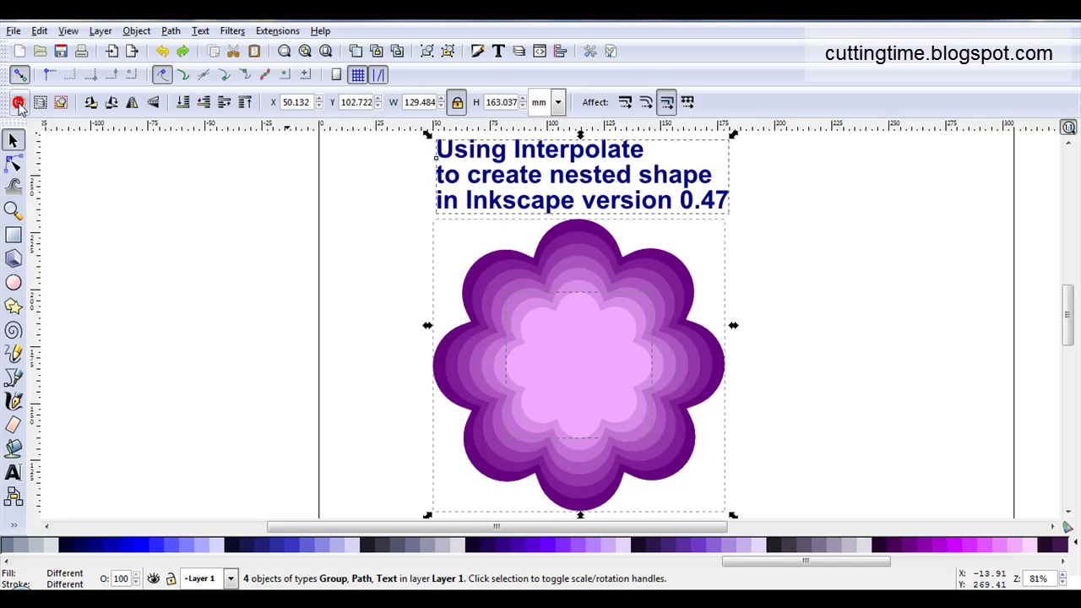
Clear the canvas and draw an 8-pointed pink star, zoomed to fill the view.
{"action": "key", "text": "Delete"}
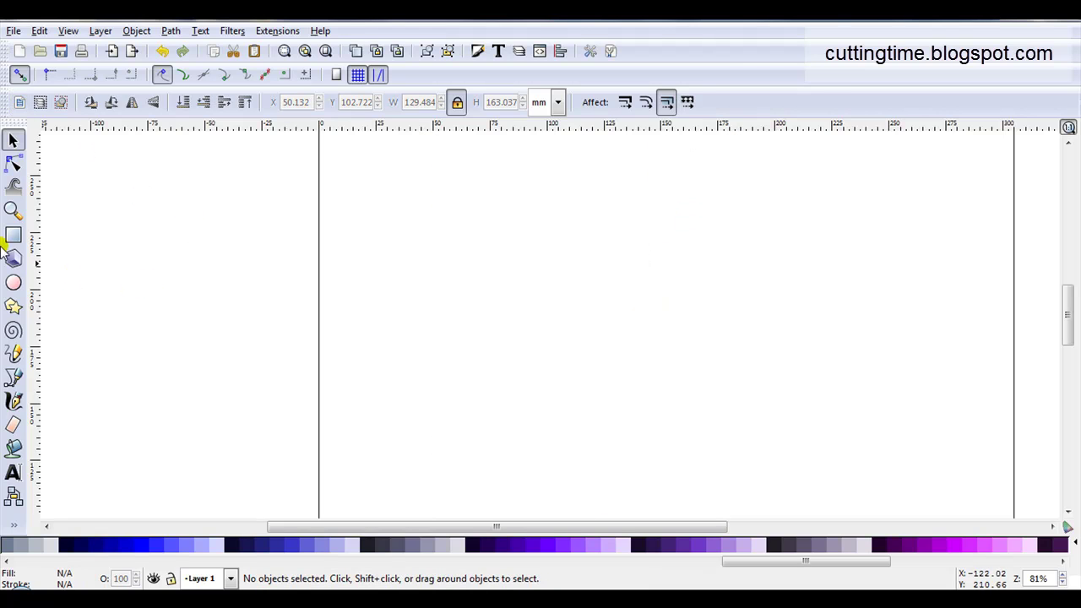
{"action": "left_click", "coordinate": [13, 306]}
{"action": "left_click_drag", "start_coordinate": [610, 263], "coordinate": [642, 323]}
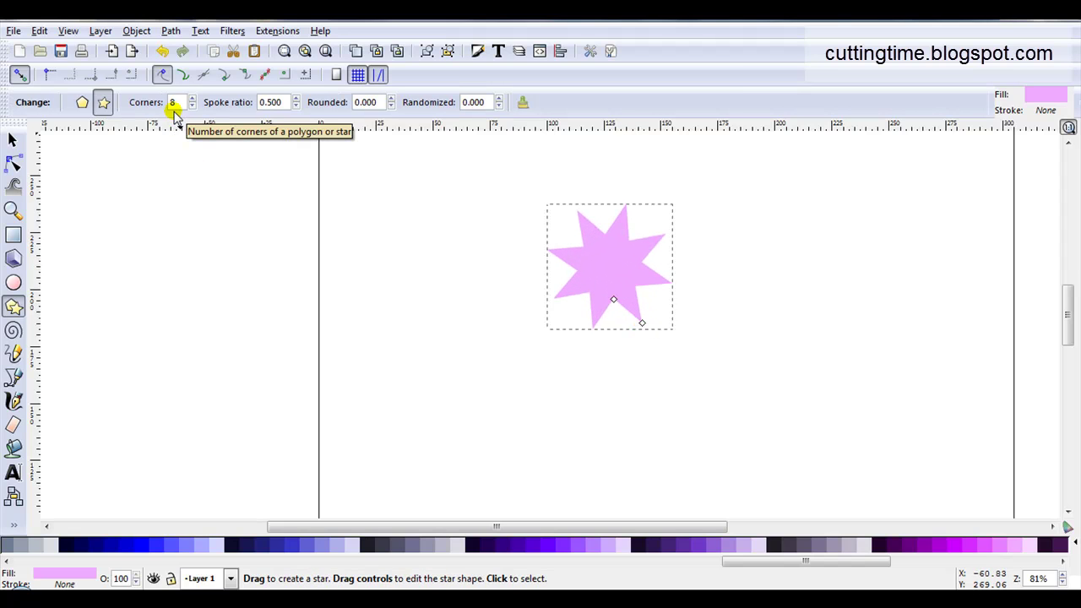
{"action": "key", "text": "3"}
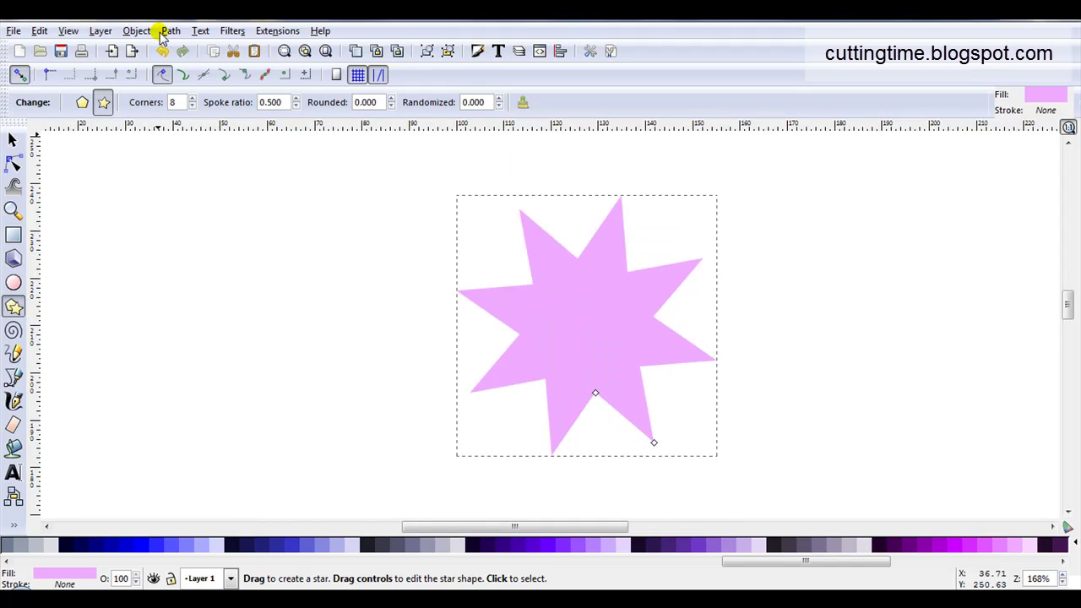
Apply a dynamic offset to the star and expand it outward into a rounded flower.
{"action": "left_click", "coordinate": [162, 32]}
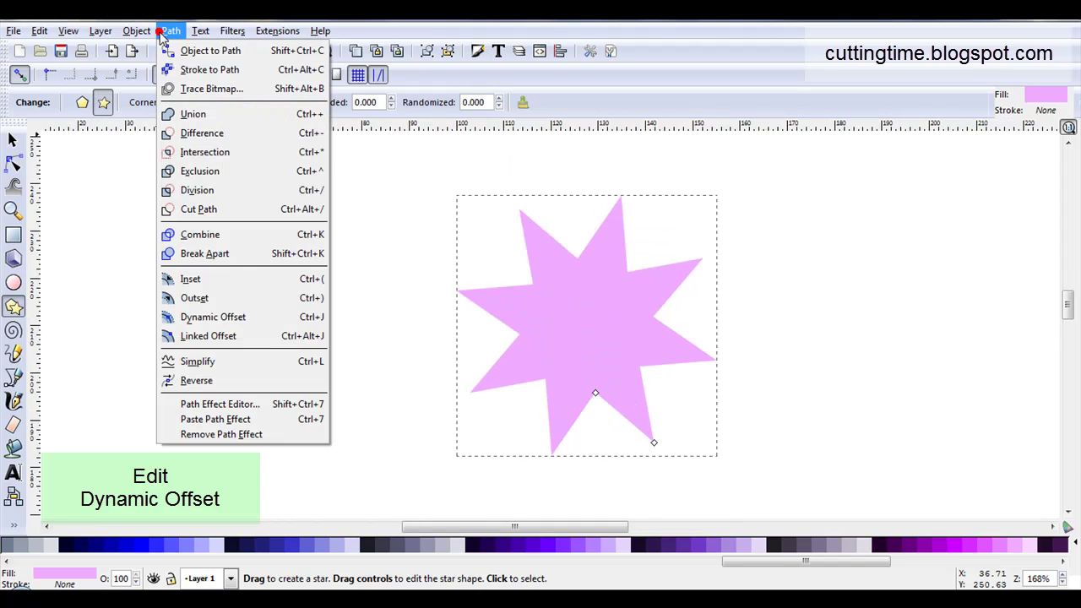
{"action": "left_click", "coordinate": [245, 317]}
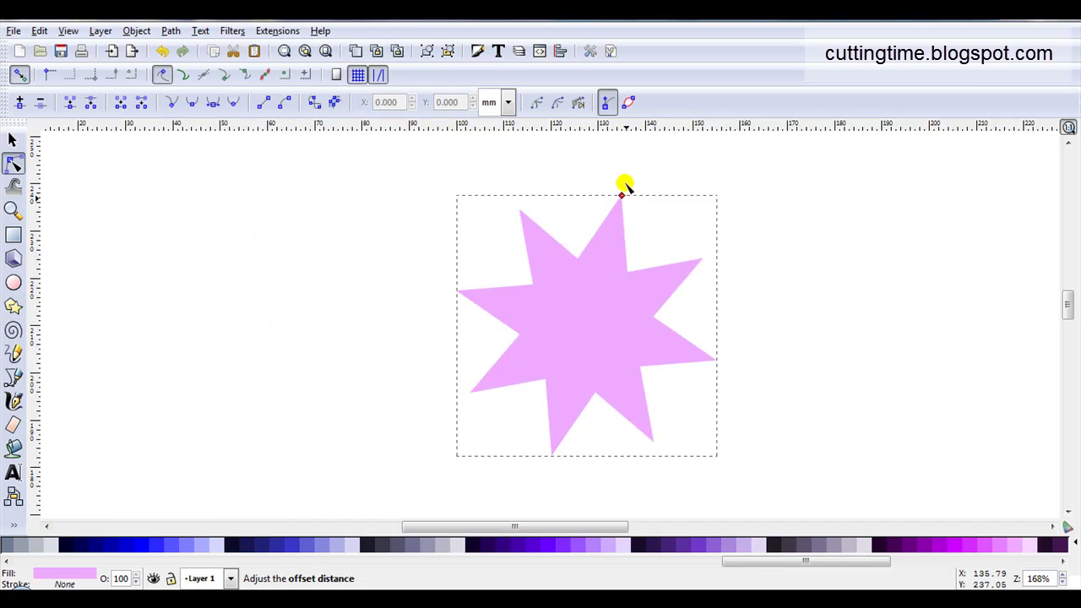
{"action": "left_click_drag", "start_coordinate": [625, 175], "coordinate": [616, 140]}
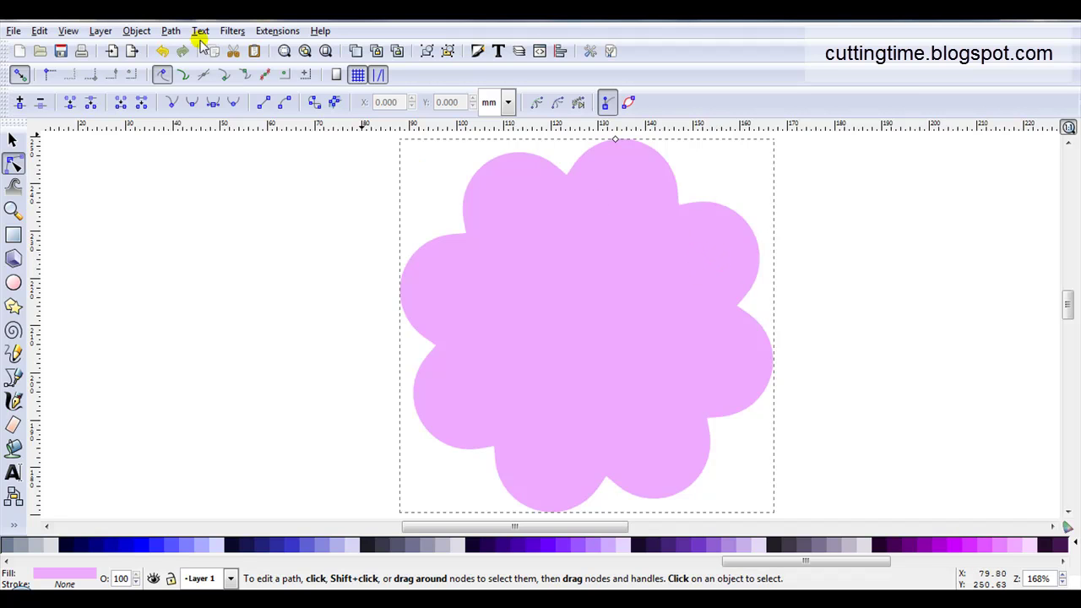
Convert the offset flower into a regular path with Object to Path.
{"action": "left_click", "coordinate": [171, 32]}
{"action": "left_click", "coordinate": [175, 51]}
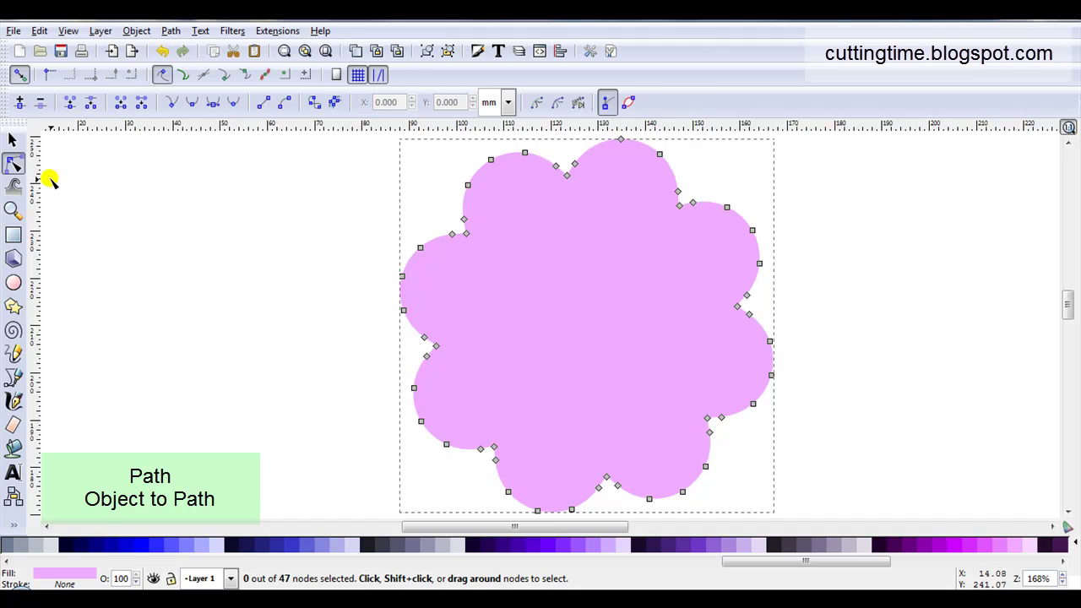
{"action": "left_click", "coordinate": [13, 140]}
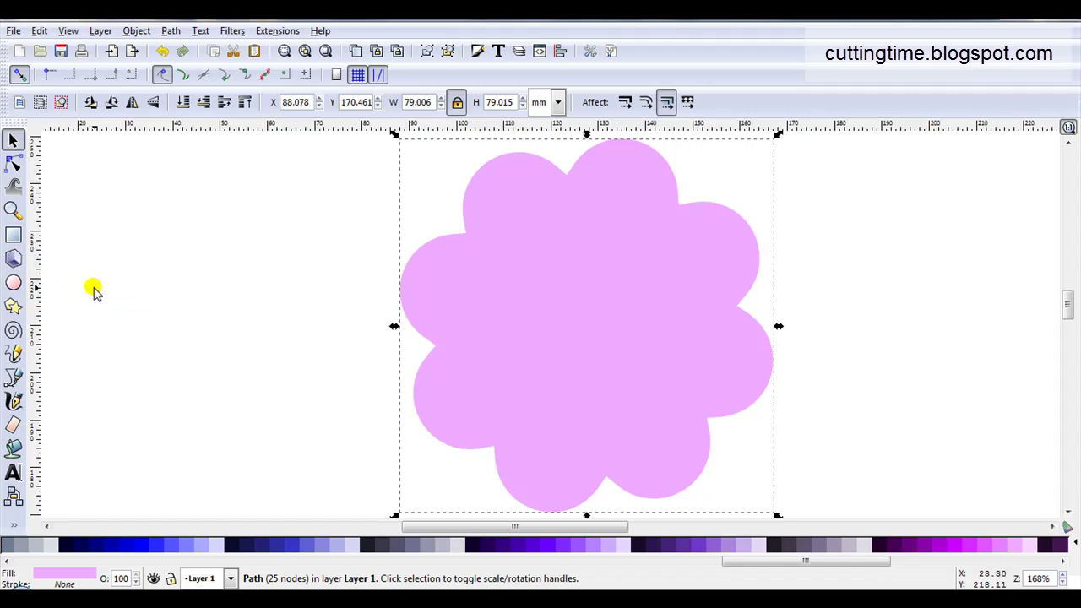
Draw a test ellipse beside the flower, then undo it so only the flower remains.
{"action": "left_click", "coordinate": [14, 283]}
{"action": "left_click_drag", "start_coordinate": [123, 278], "coordinate": [184, 317]}
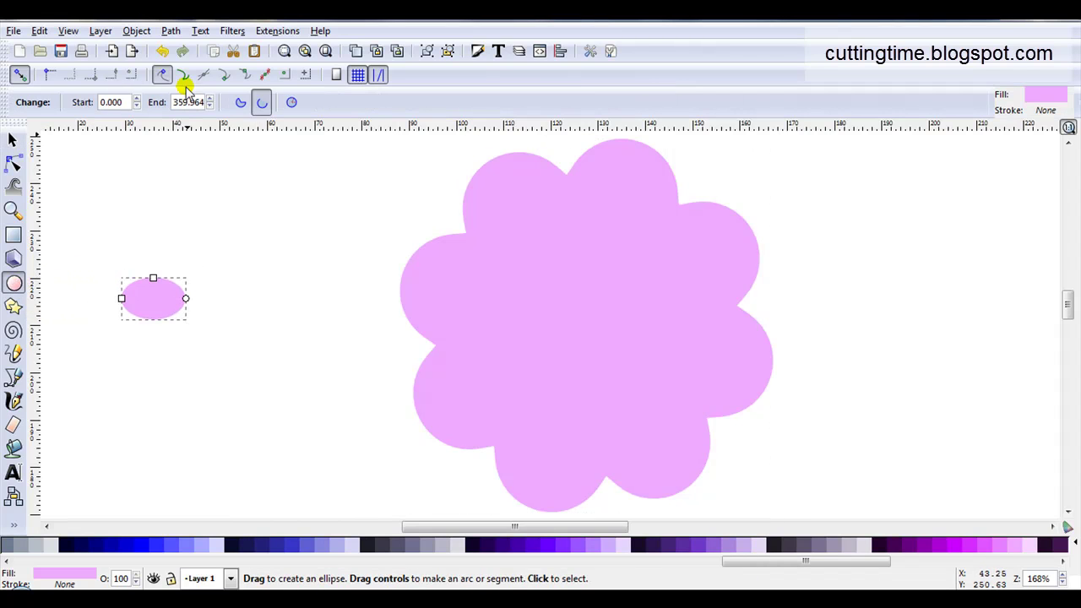
{"action": "left_click", "coordinate": [173, 31]}
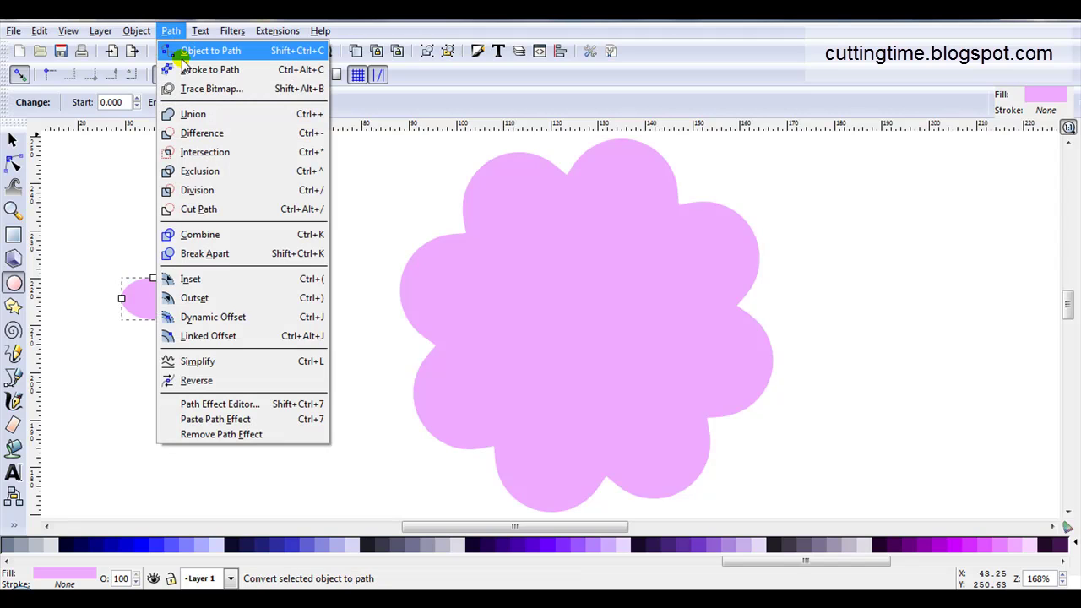
{"action": "left_click", "coordinate": [10, 145]}
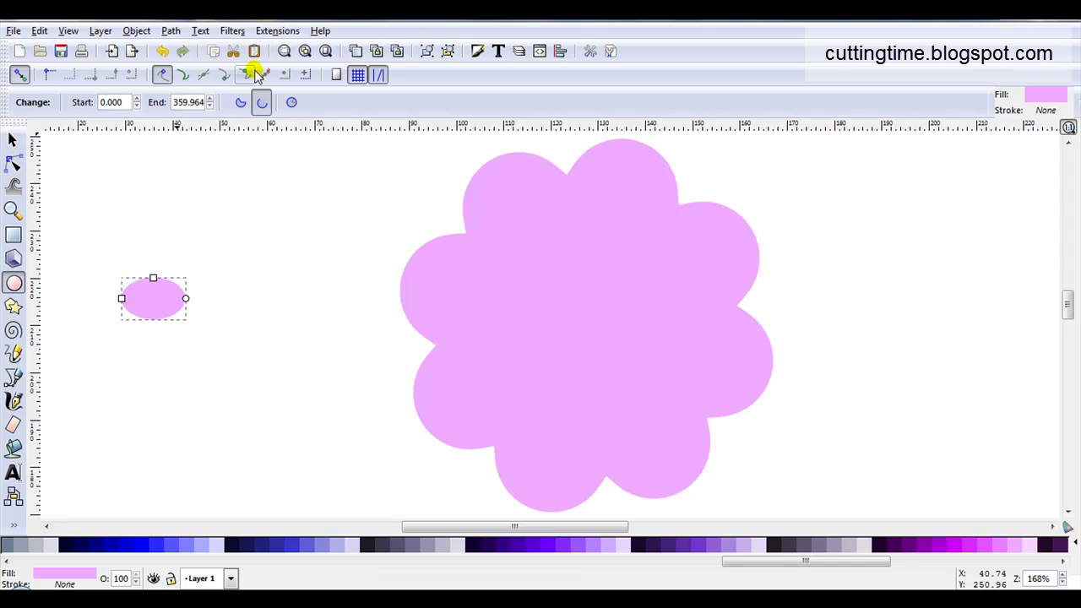
{"action": "left_click", "coordinate": [161, 52]}
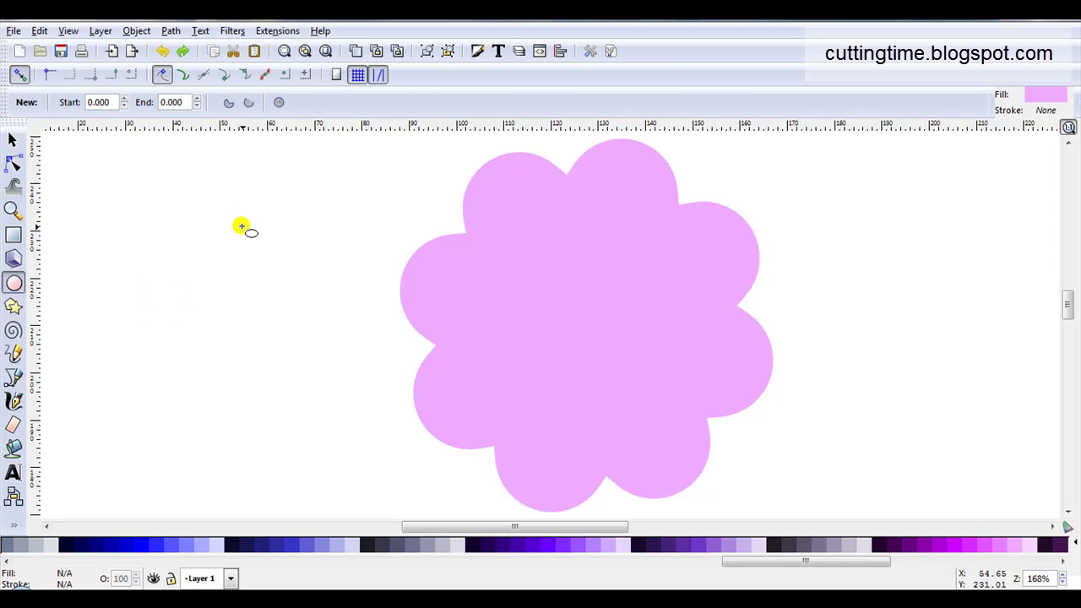
Set the flower's width to 80 mm.
{"action": "key", "text": "s"}
{"action": "left_click", "coordinate": [523, 237]}
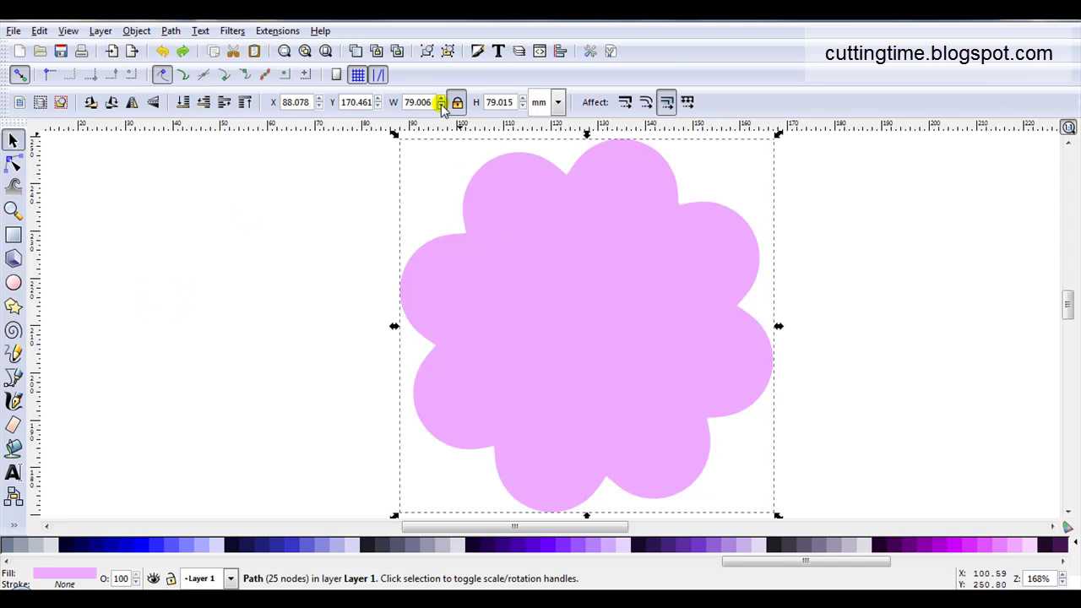
{"action": "left_click_drag", "start_coordinate": [431, 103], "coordinate": [402, 102]}
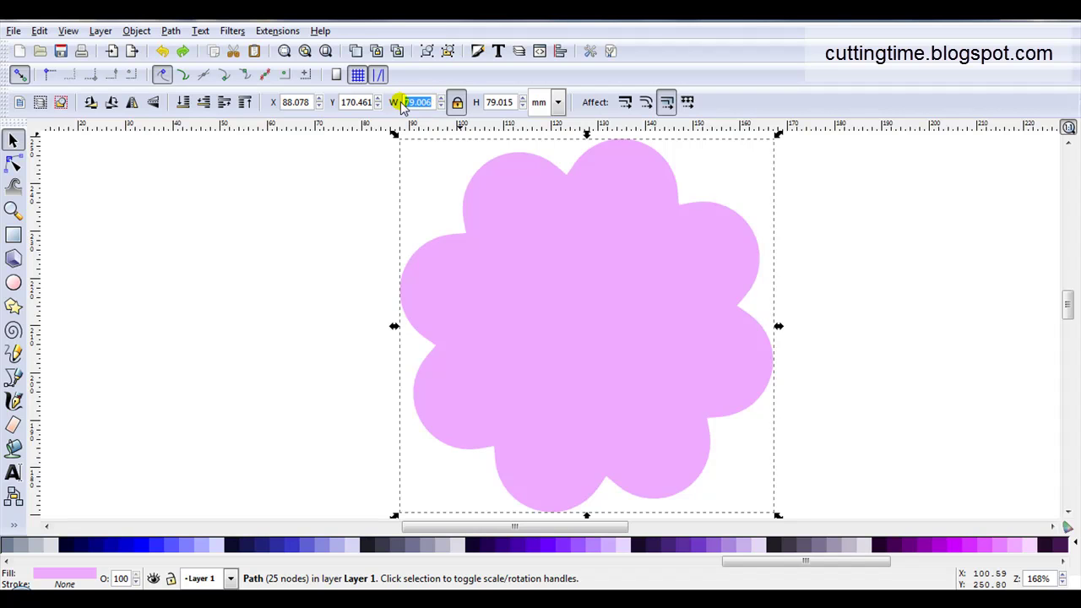
{"action": "type", "text": "80"}
{"action": "key", "text": "Return"}
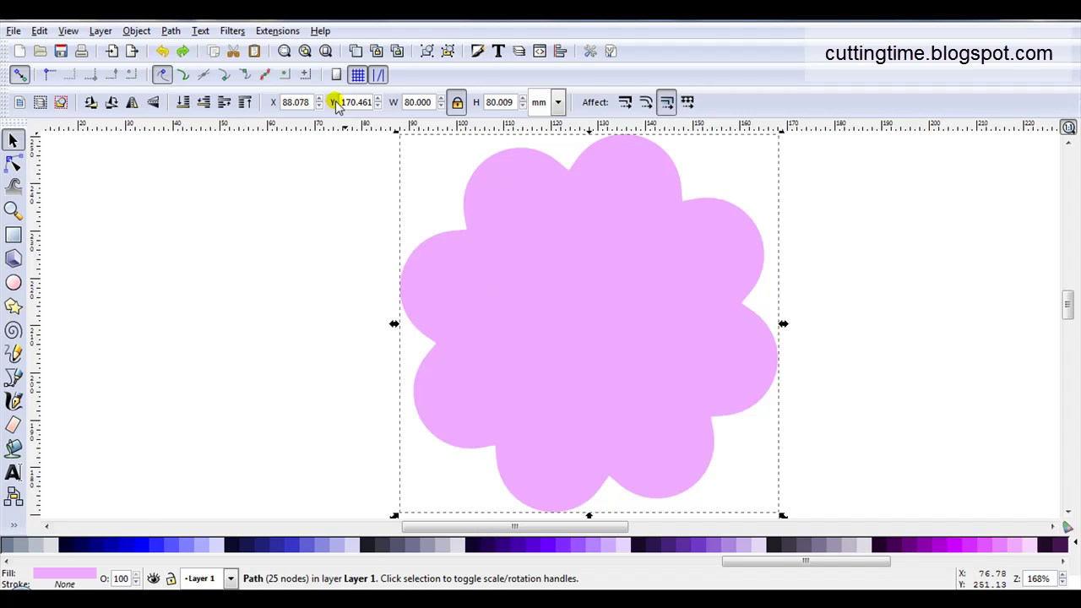
Duplicate the flower and shrink the copy to 40 mm wide.
{"action": "left_click", "coordinate": [354, 51]}
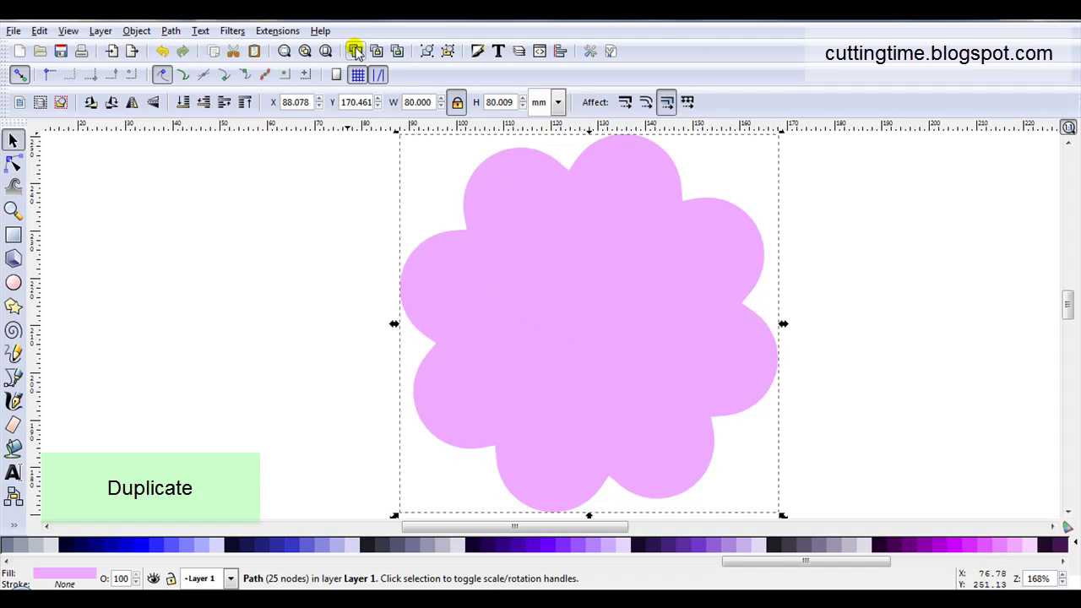
{"action": "left_click", "coordinate": [414, 102]}
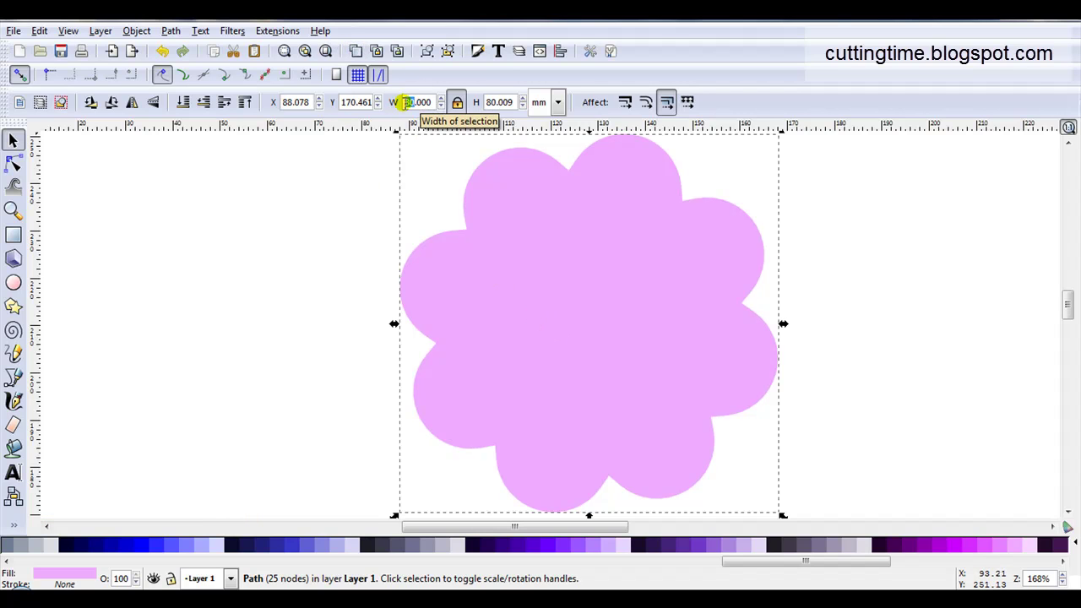
{"action": "type", "text": "4"}
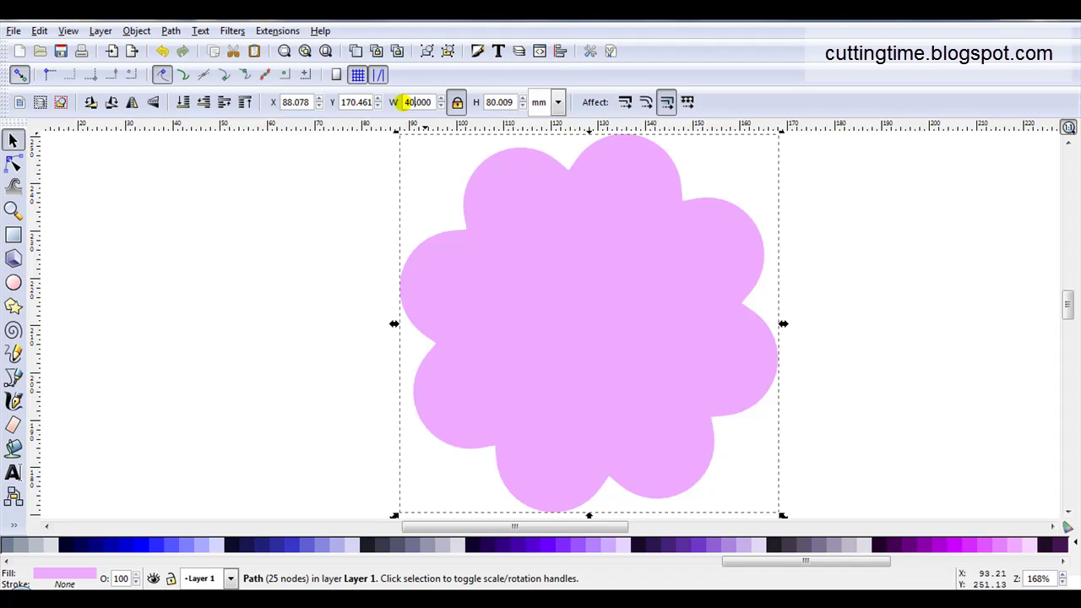
{"action": "type", "text": "0"}
{"action": "key", "text": "Return"}
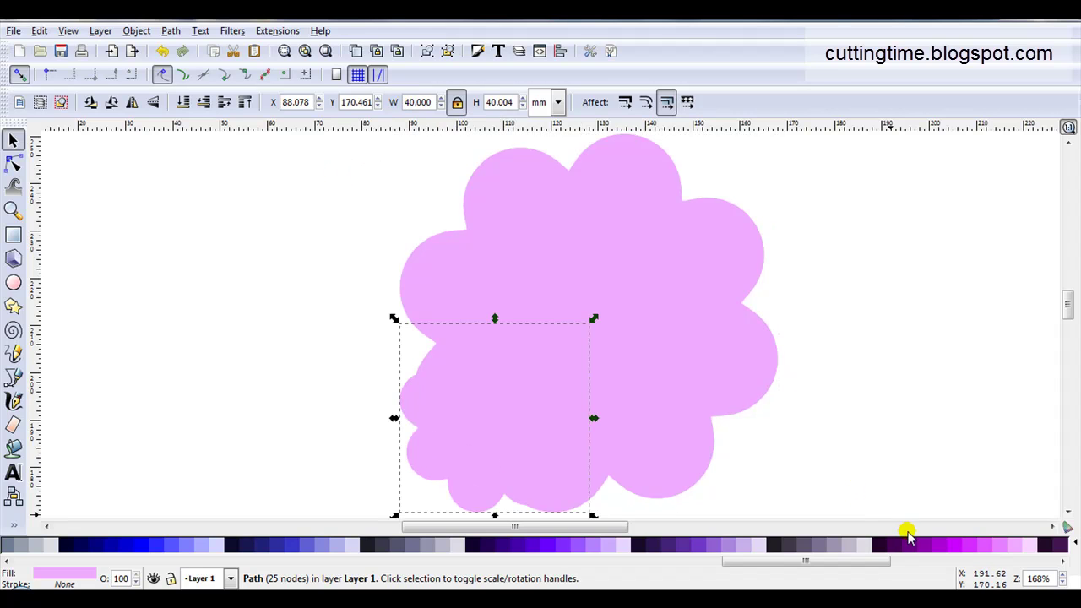
Fill the small copy dark purple, move it onto the big flower, and select both.
{"action": "left_click", "coordinate": [907, 541]}
{"action": "left_click_drag", "start_coordinate": [538, 417], "coordinate": [618, 322]}
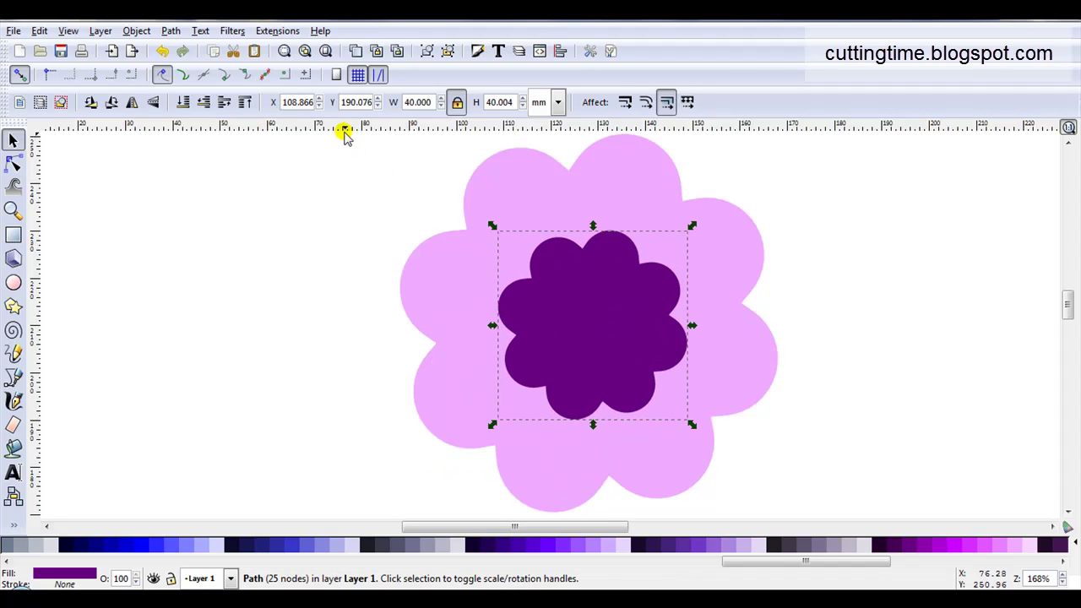
{"action": "left_click_drag", "start_coordinate": [345, 133], "coordinate": [926, 430]}
{"action": "scroll", "coordinate": [976, 340], "scroll_direction": "down", "scroll_amount": 1}
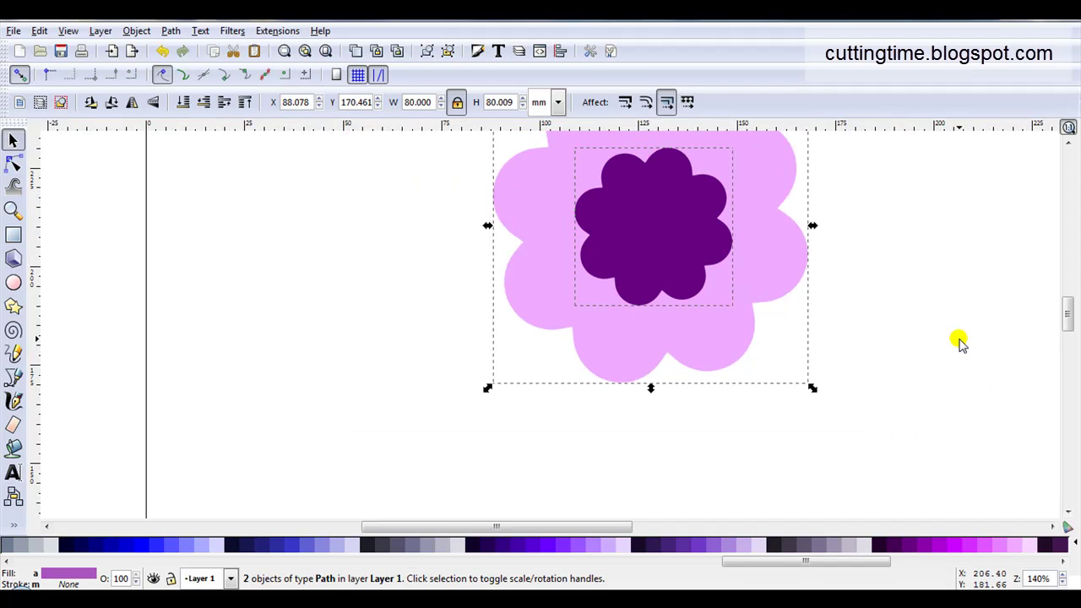
{"action": "left_click_drag", "start_coordinate": [1066, 325], "coordinate": [1068, 314]}
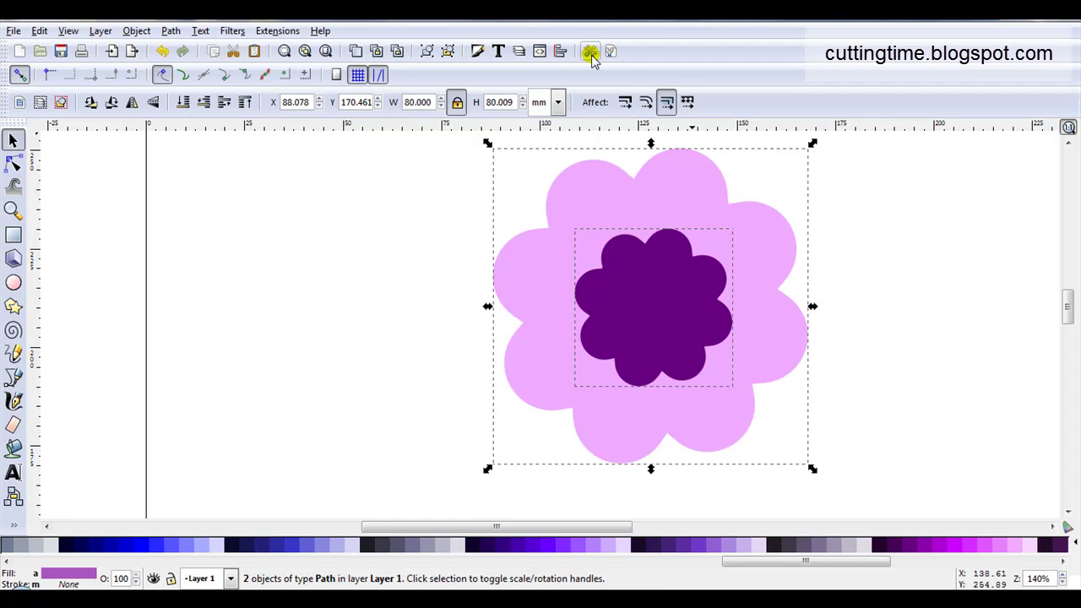
Centre the small flower on the big one both vertically and horizontally with Align and Distribute.
{"action": "left_click", "coordinate": [564, 50]}
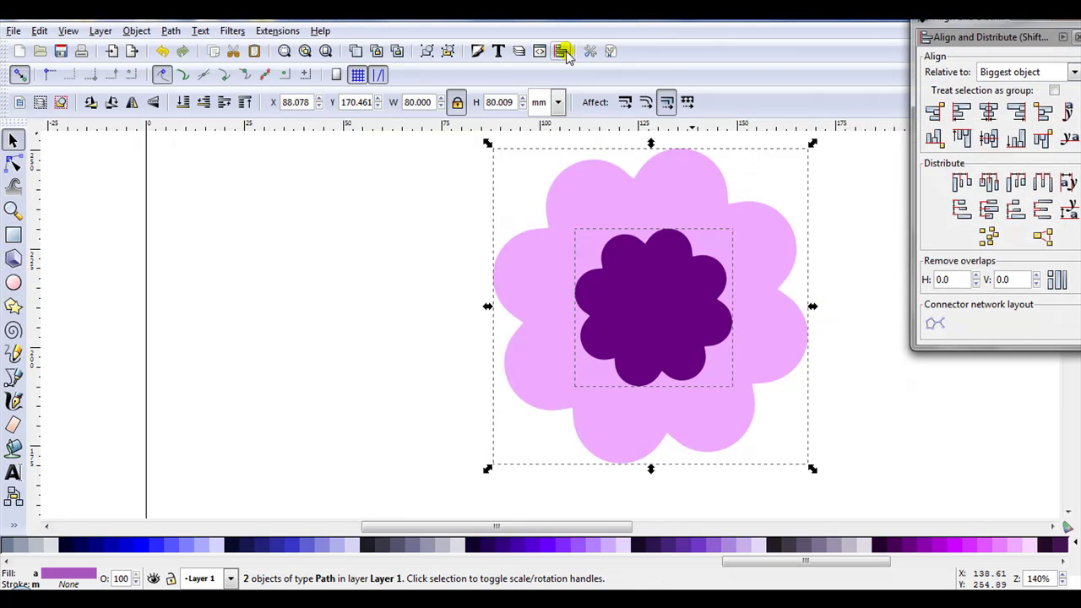
{"action": "left_click", "coordinate": [993, 140]}
{"action": "left_click", "coordinate": [990, 111]}
{"action": "key", "text": "F12"}
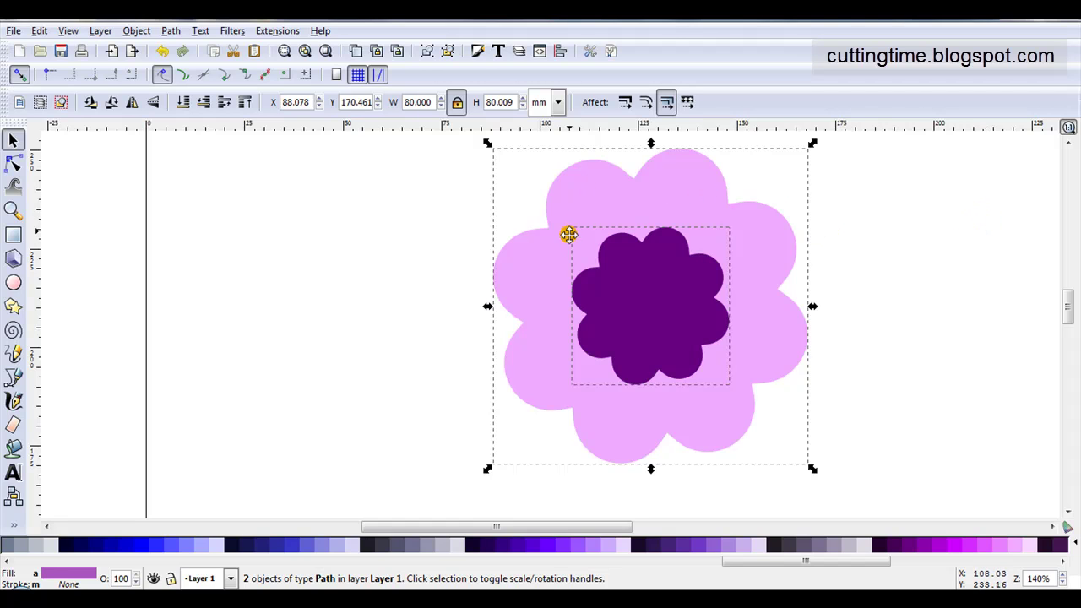
Open Extensions > Generate from Path > Interpolate and drag its dialog away from the flowers.
{"action": "left_click", "coordinate": [276, 33]}
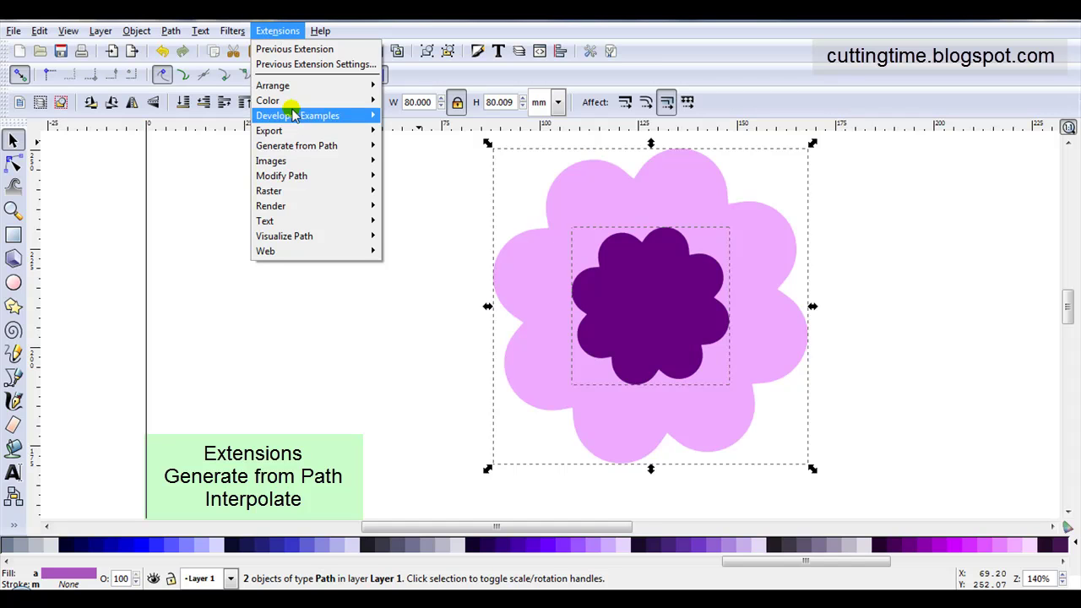
{"action": "mouse_move", "coordinate": [326, 157]}
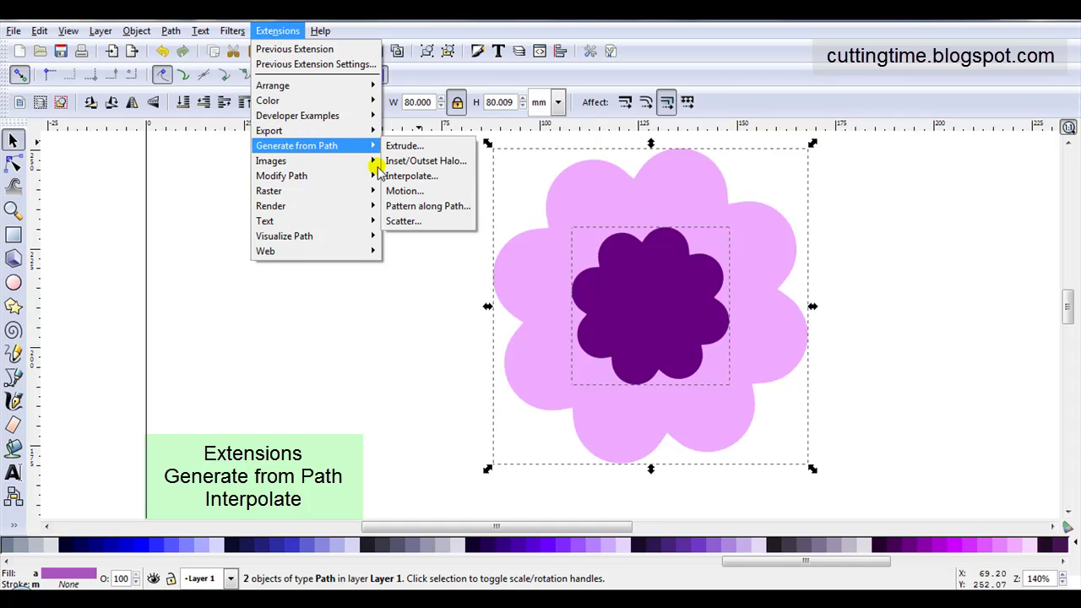
{"action": "left_click", "coordinate": [438, 182]}
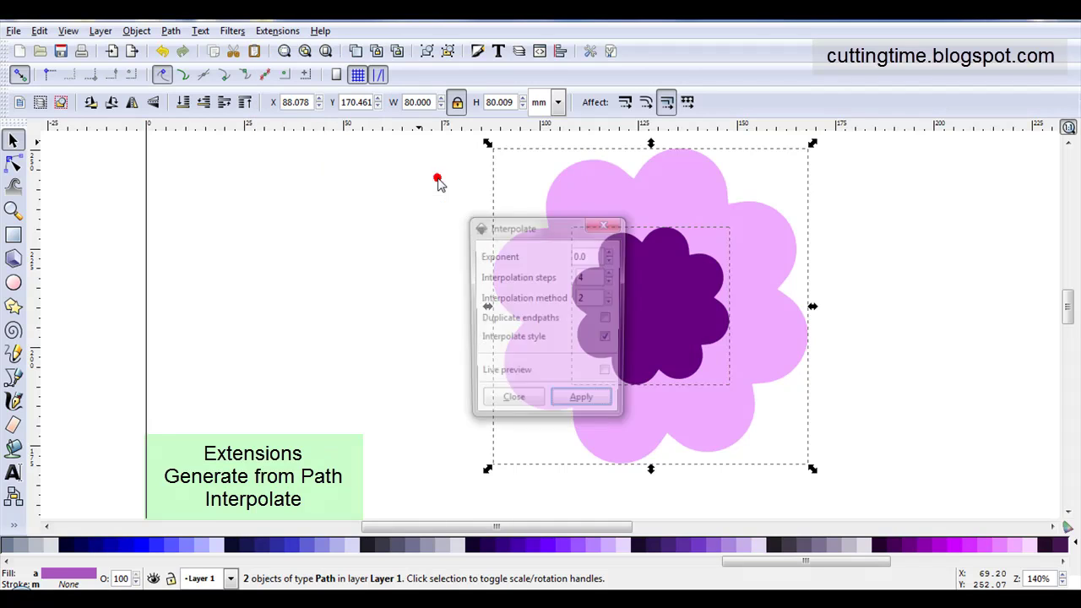
{"action": "left_click_drag", "start_coordinate": [531, 233], "coordinate": [384, 163]}
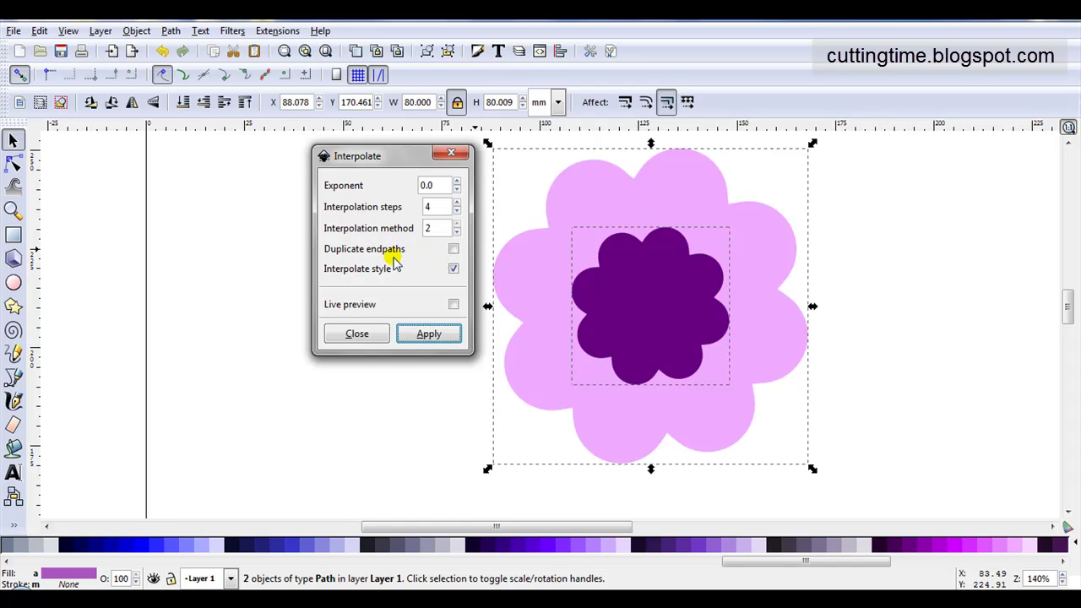
Set 5 interpolation steps with Duplicate endpaths and Live preview on, then apply.
{"action": "left_click", "coordinate": [455, 250]}
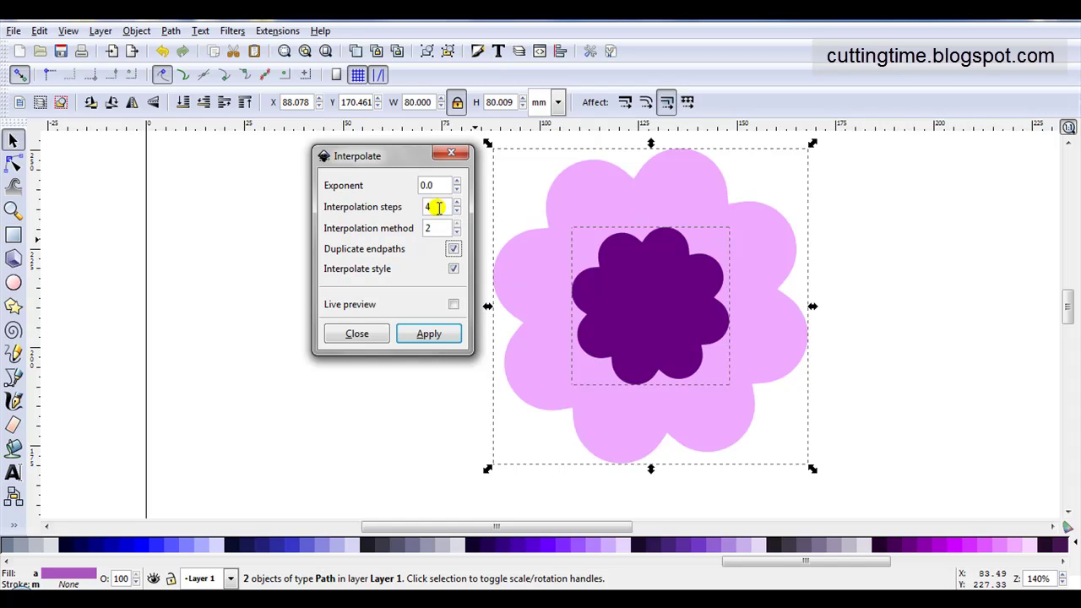
{"action": "double_click", "coordinate": [439, 208]}
{"action": "type", "text": "5"}
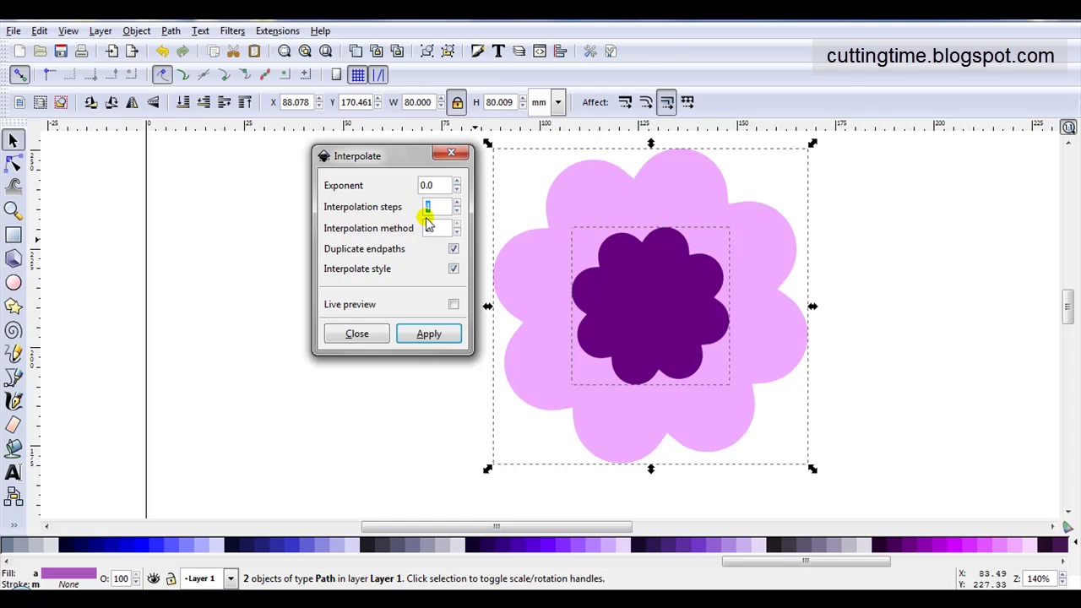
{"action": "left_click", "coordinate": [453, 247]}
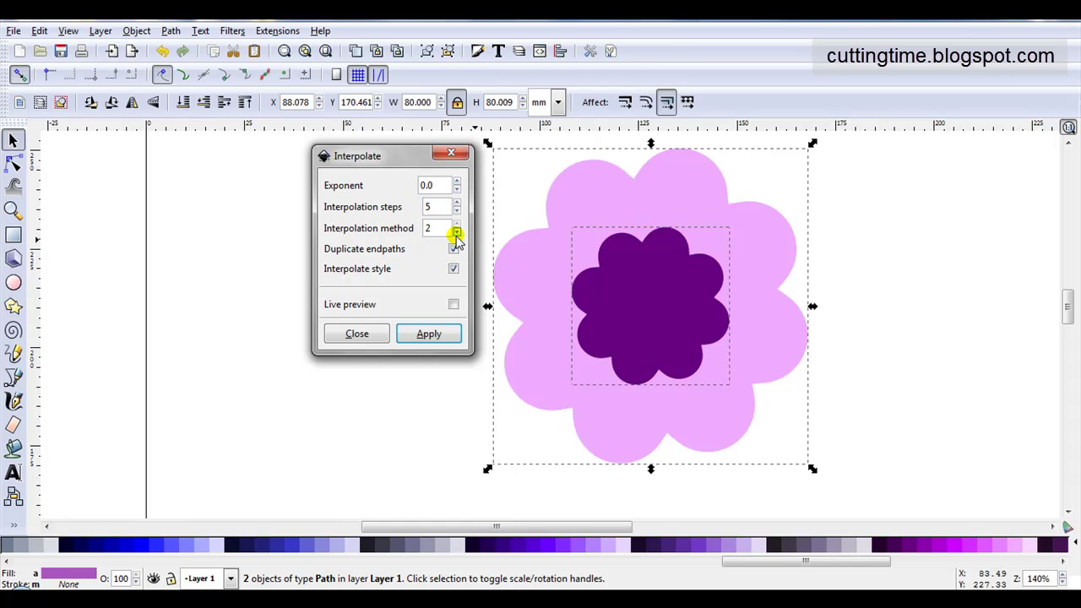
{"action": "left_click", "coordinate": [453, 304]}
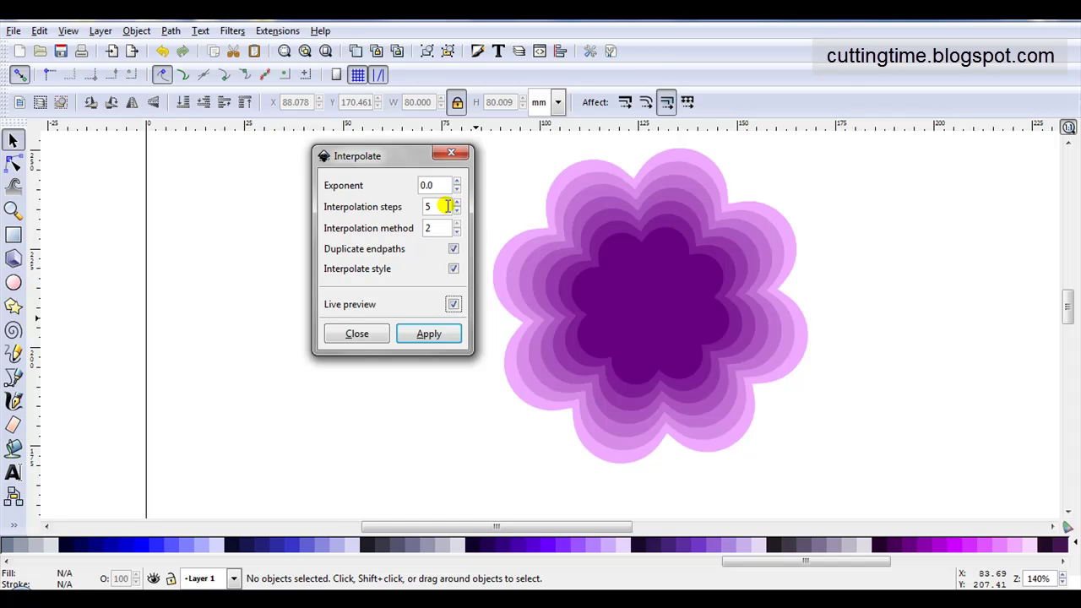
{"action": "left_click", "coordinate": [430, 334]}
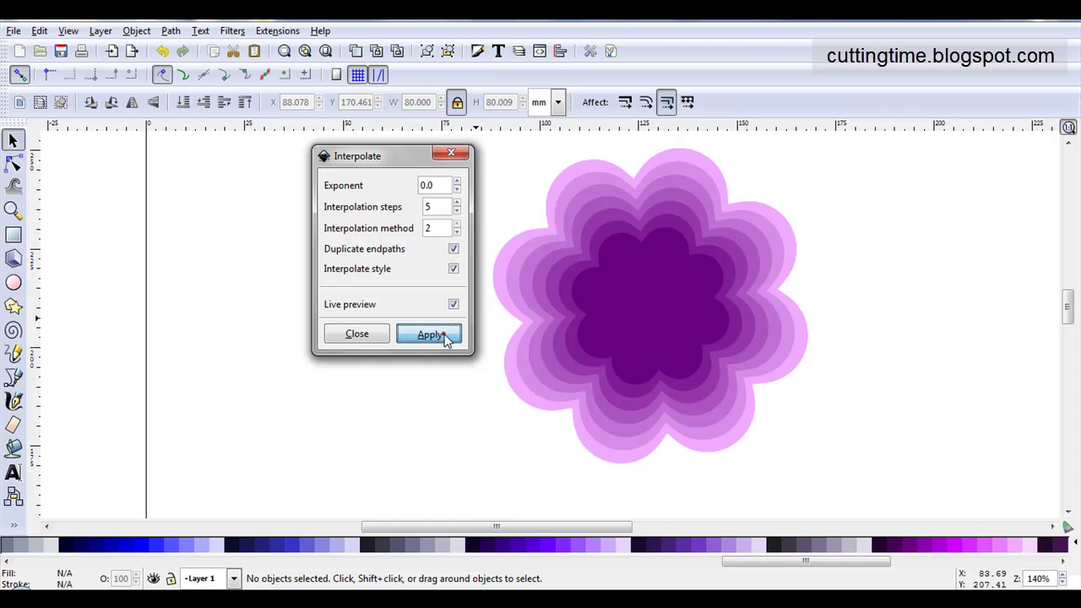
Move the graduated flower stack left of the original pair and nudge it slightly lower.
{"action": "left_click", "coordinate": [451, 156]}
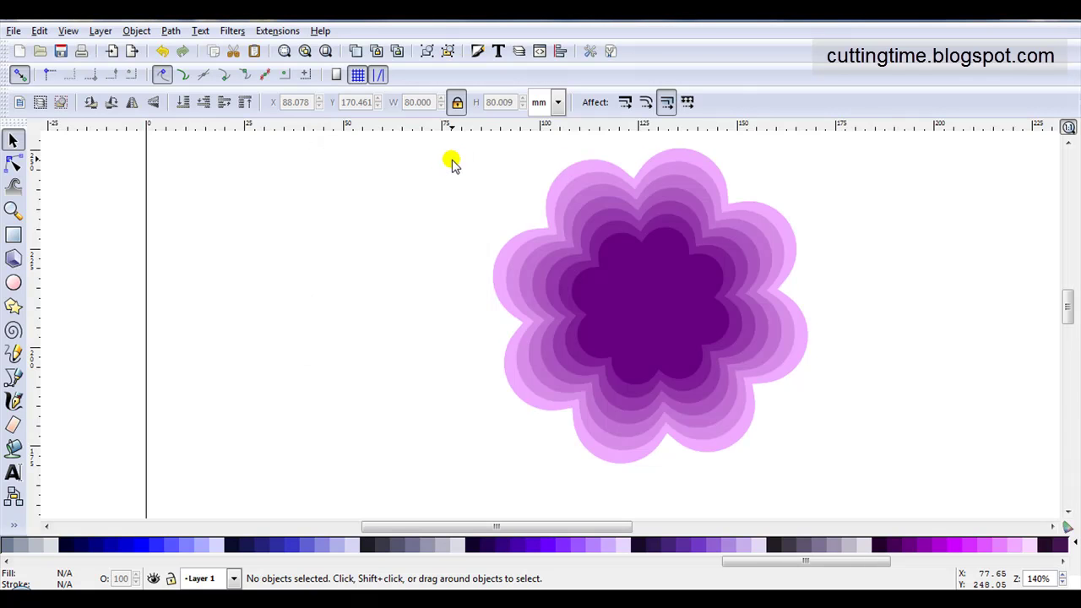
{"action": "left_click_drag", "start_coordinate": [669, 306], "coordinate": [334, 284]}
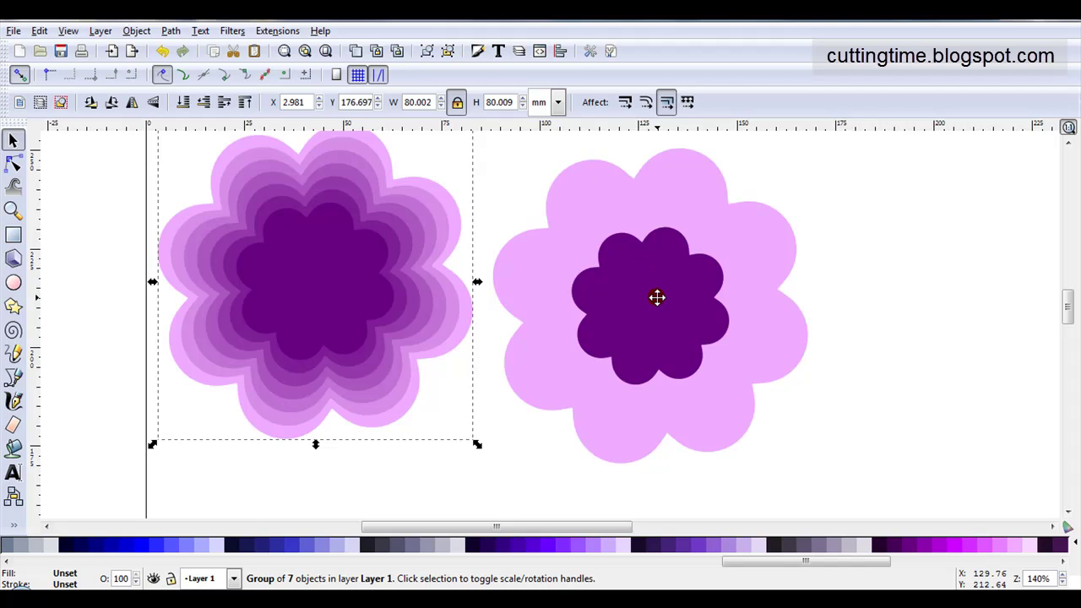
{"action": "scroll", "coordinate": [657, 297], "scroll_direction": "down", "scroll_amount": 1}
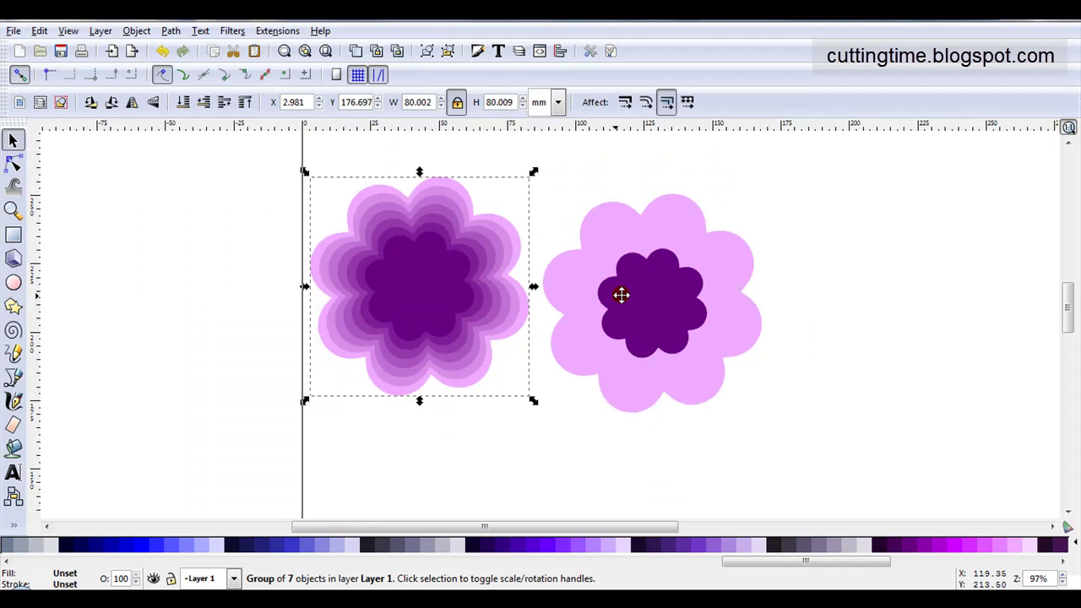
{"action": "left_click_drag", "start_coordinate": [414, 282], "coordinate": [417, 301]}
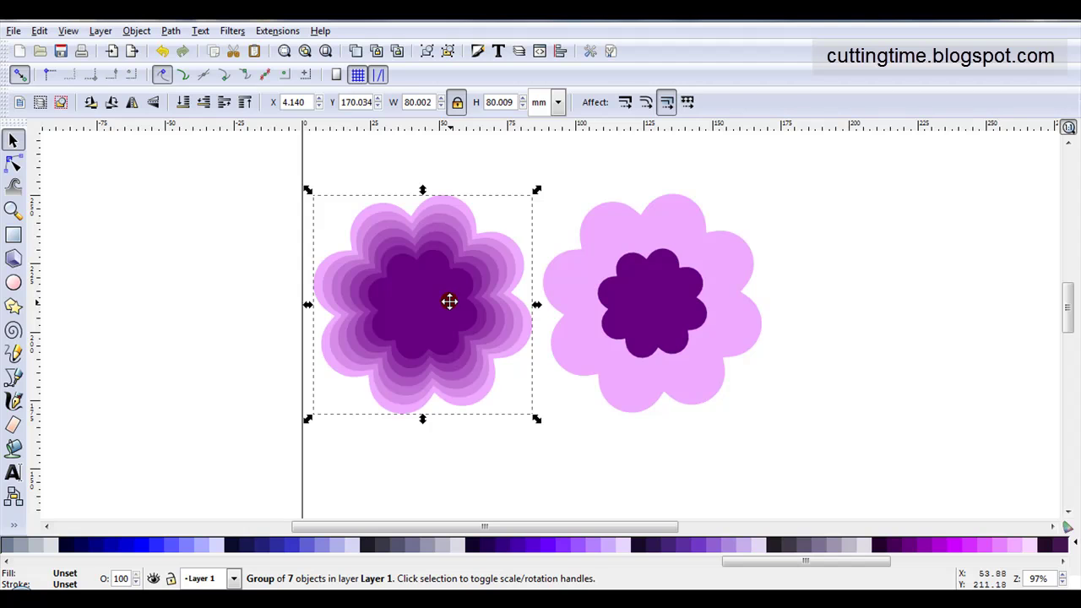
Ungroup the stack into separate flower paths and deselect them.
{"action": "left_click", "coordinate": [137, 31]}
{"action": "left_click", "coordinate": [143, 112]}
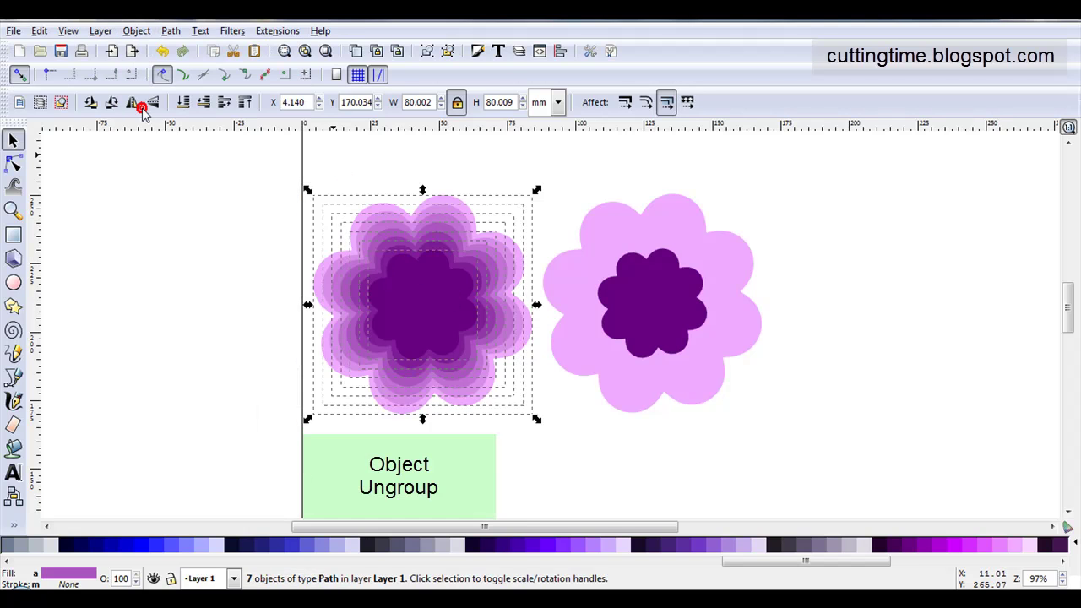
{"action": "left_click", "coordinate": [201, 233]}
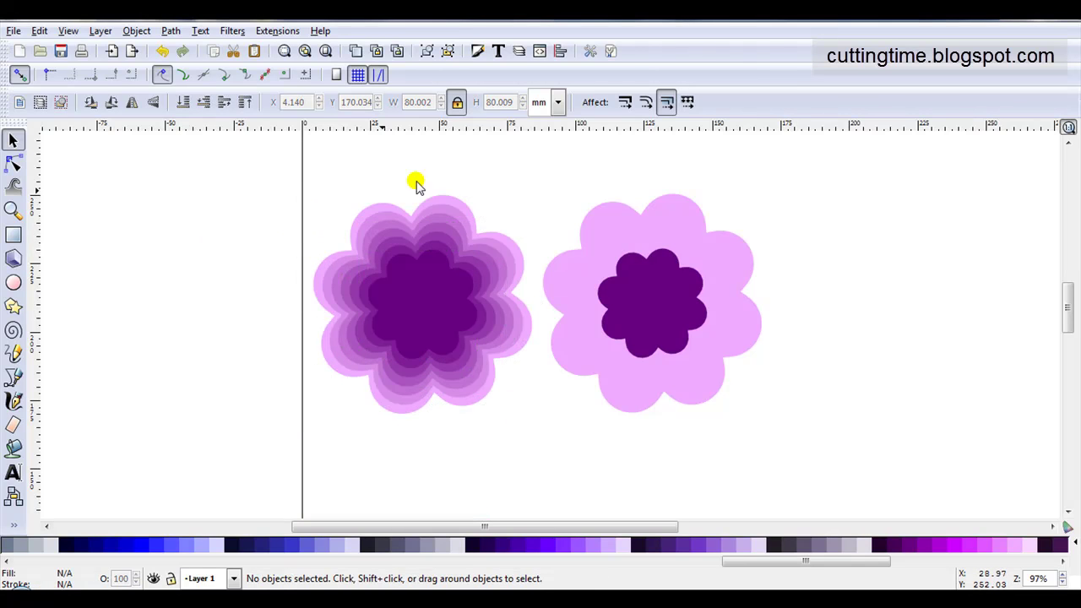
{"action": "scroll", "coordinate": [532, 220], "scroll_direction": "up", "scroll_amount": 1}
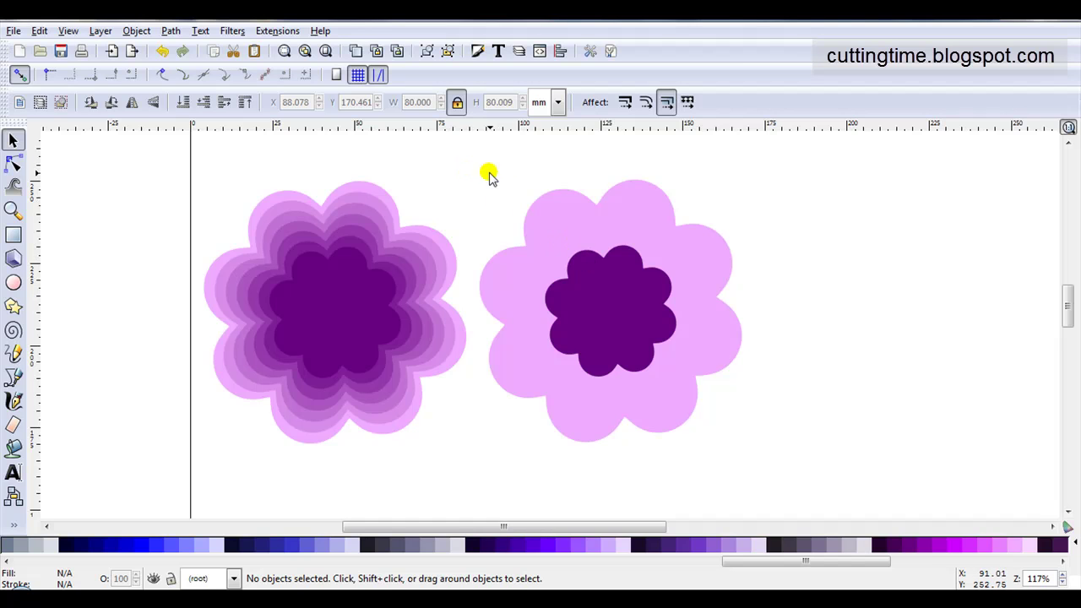
Select the original flower pair and open the Interpolate dialog, moved clear of the artwork.
{"action": "left_click_drag", "start_coordinate": [437, 146], "coordinate": [819, 482]}
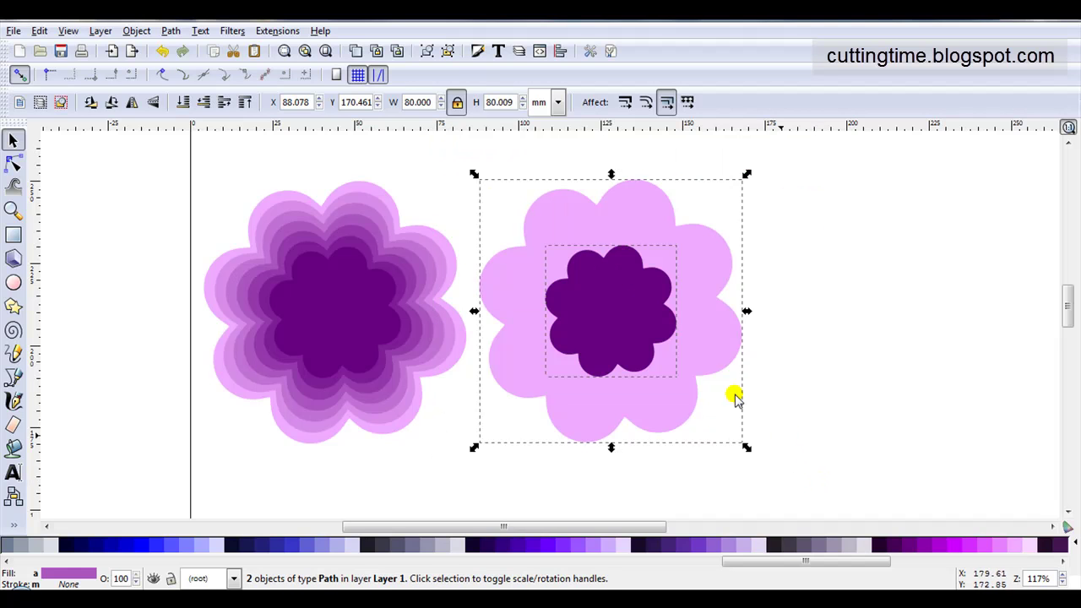
{"action": "left_click", "coordinate": [264, 32]}
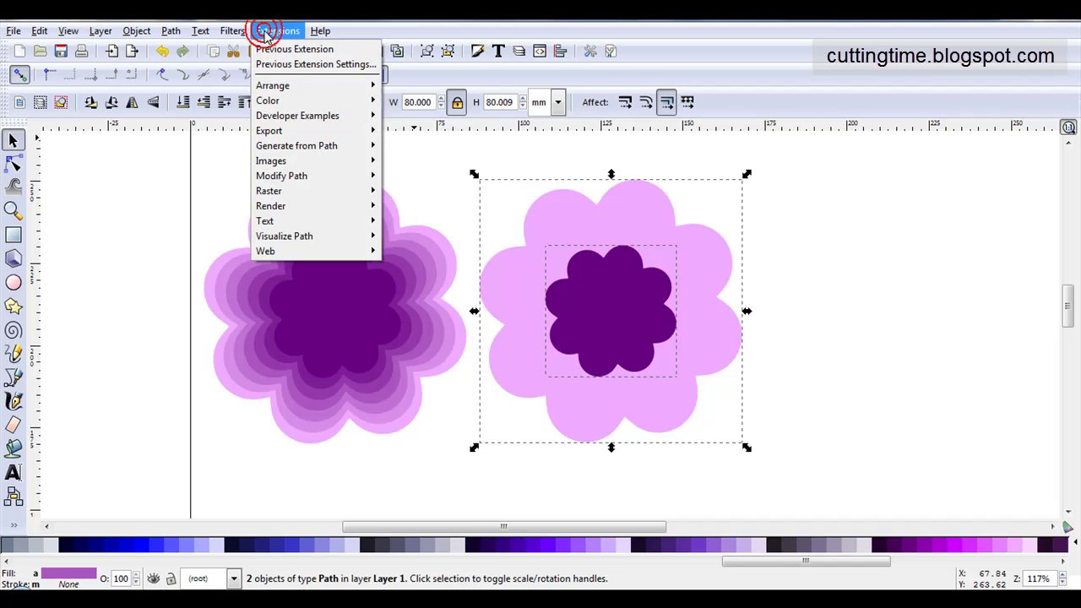
{"action": "mouse_move", "coordinate": [315, 156]}
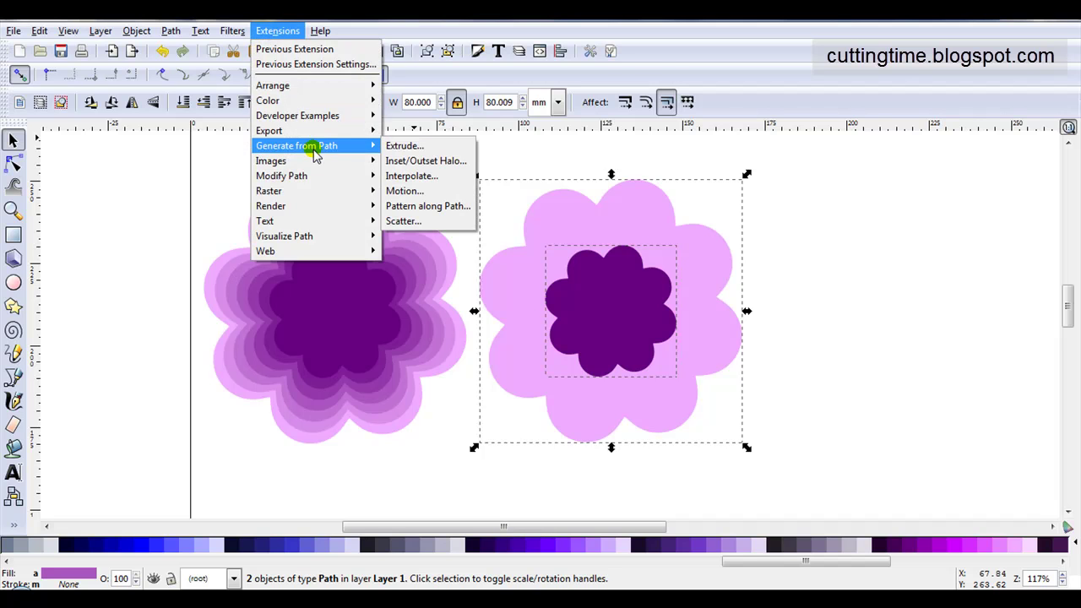
{"action": "left_click", "coordinate": [440, 176]}
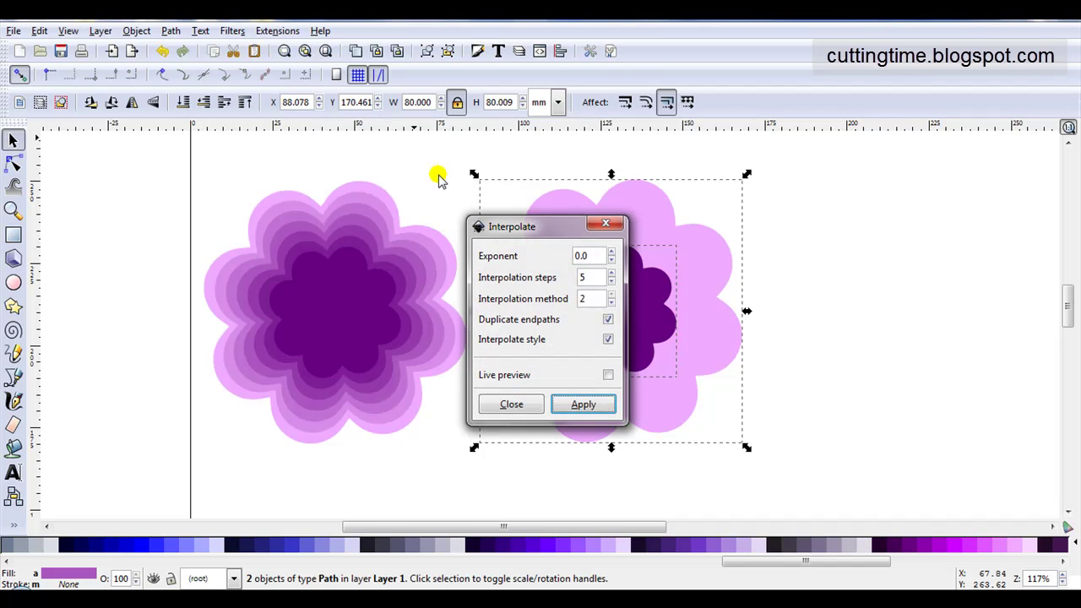
{"action": "left_click_drag", "start_coordinate": [528, 228], "coordinate": [828, 142]}
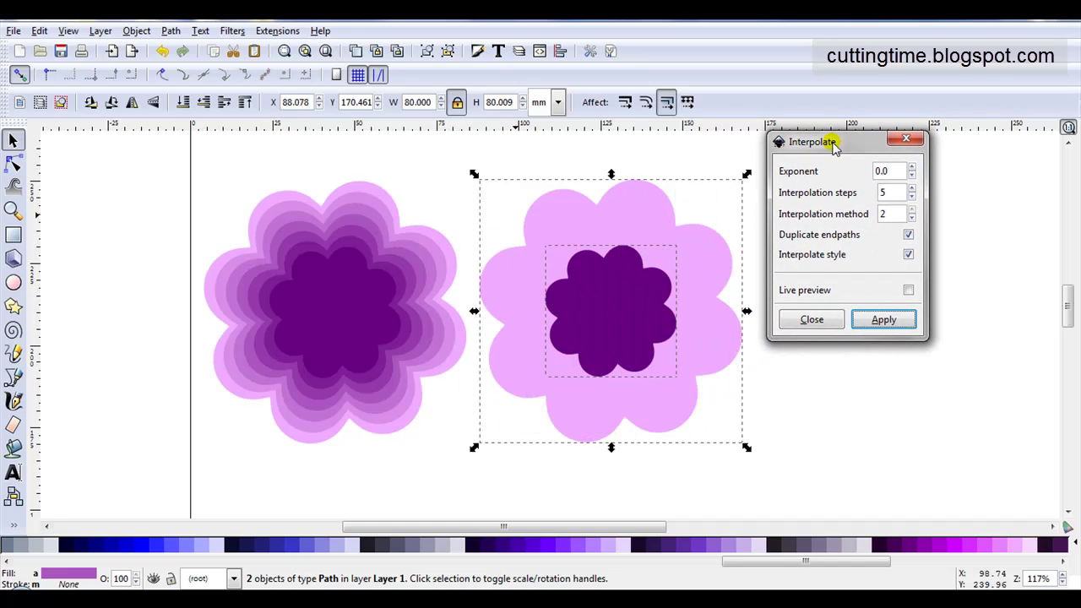
Apply the interpolation with Duplicate endpaths turned off, previewing first.
{"action": "left_click", "coordinate": [908, 236]}
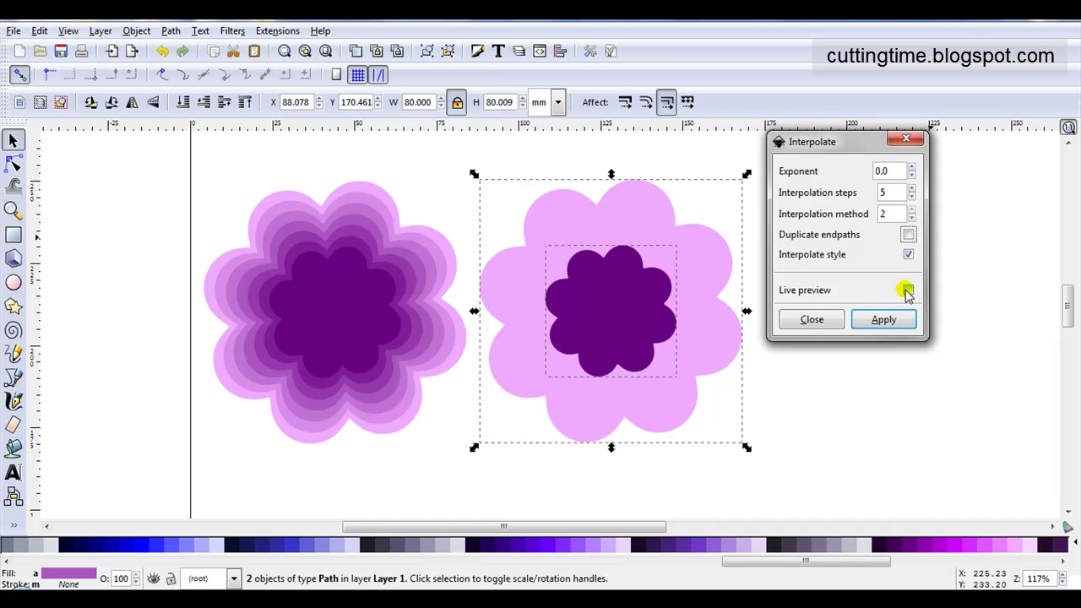
{"action": "left_click", "coordinate": [908, 291]}
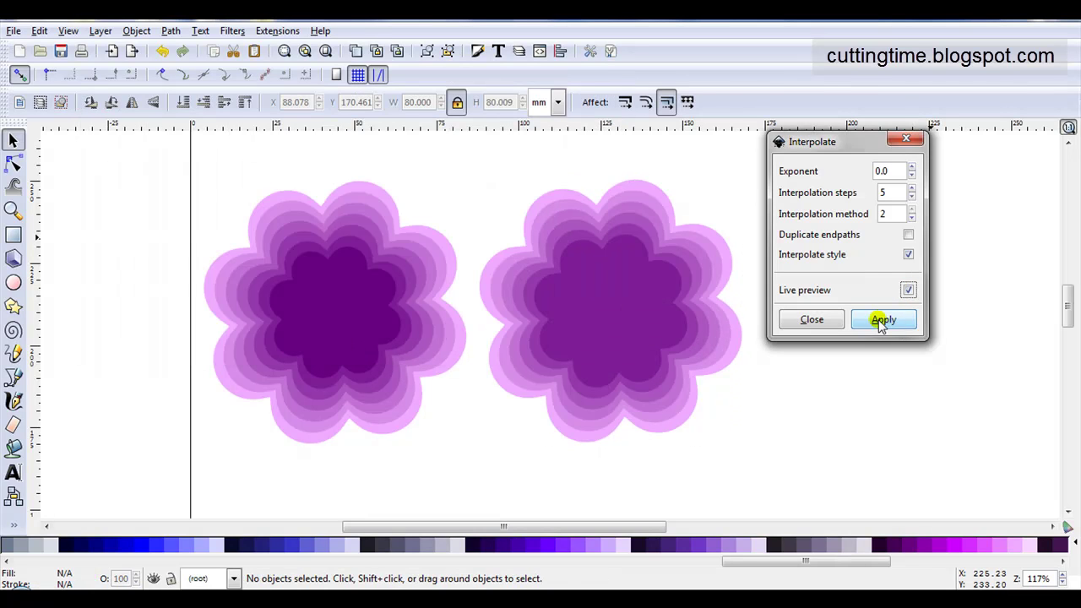
{"action": "left_click", "coordinate": [881, 324]}
{"action": "left_click", "coordinate": [807, 324]}
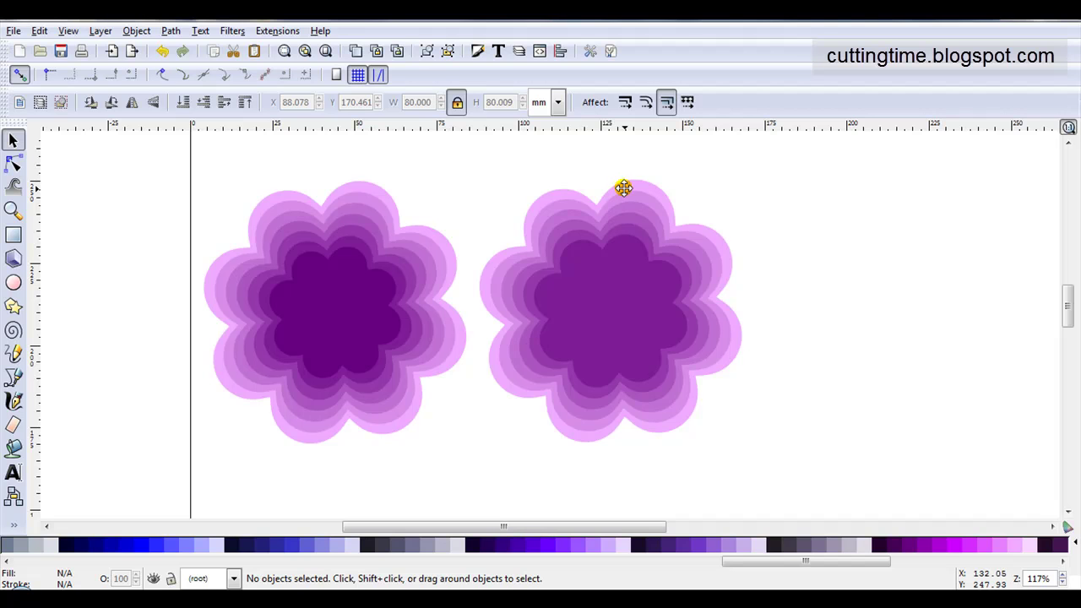
Shift the new interpolated stack to the right and rubber-band select the layered flower there.
{"action": "left_click_drag", "start_coordinate": [623, 188], "coordinate": [813, 186]}
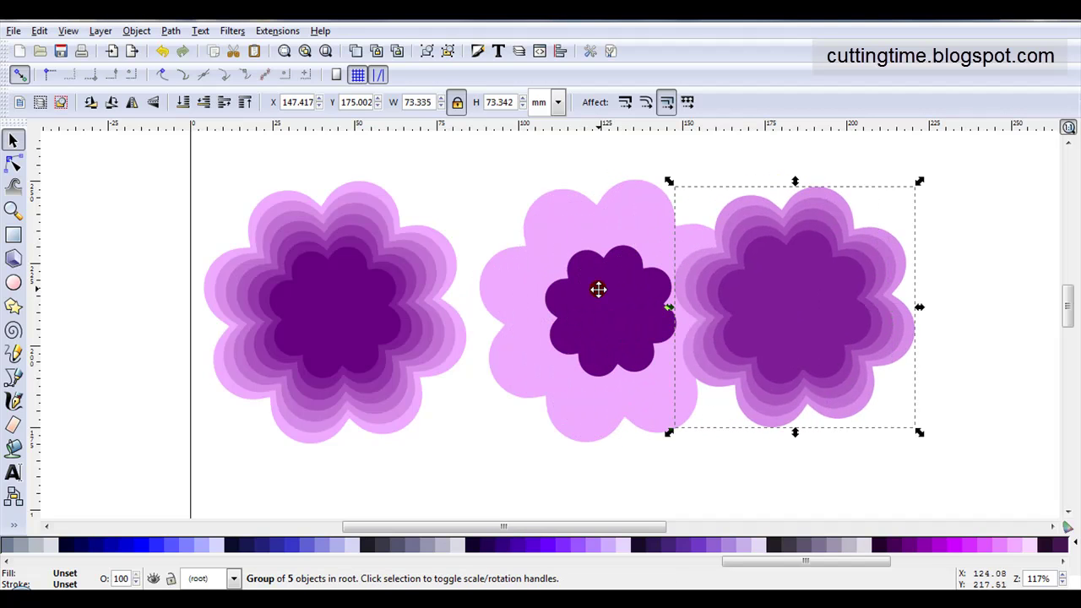
{"action": "left_click", "coordinate": [163, 51]}
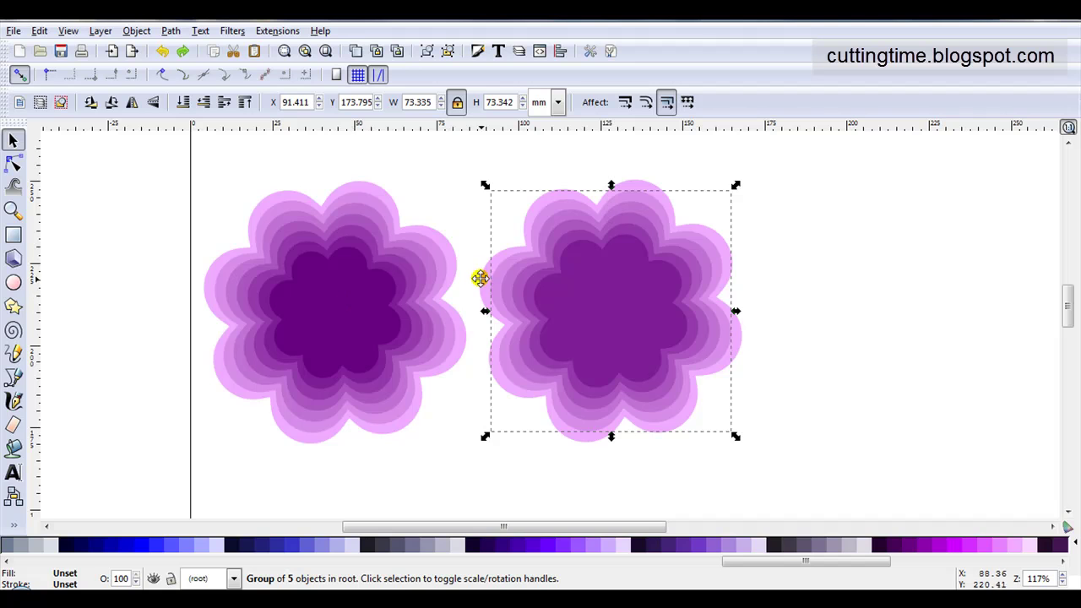
{"action": "left_click_drag", "start_coordinate": [511, 279], "coordinate": [753, 274]}
{"action": "left_click", "coordinate": [589, 309]}
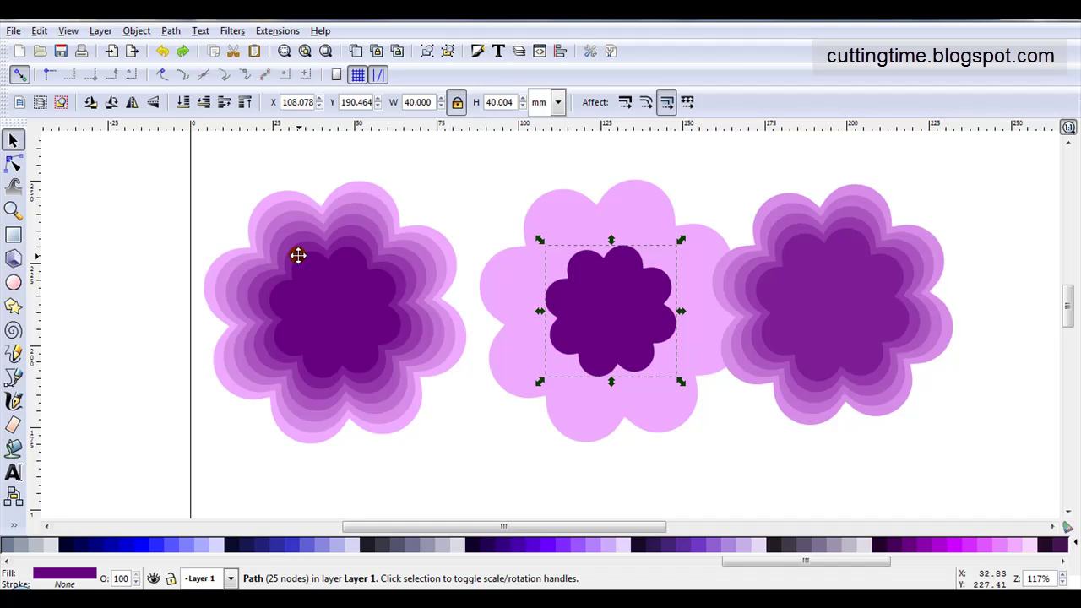
{"action": "left_click_drag", "start_coordinate": [700, 166], "coordinate": [991, 463]}
Delete both the right and left layered flowers.
{"action": "key", "text": "Delete"}
{"action": "left_click", "coordinate": [264, 246]}
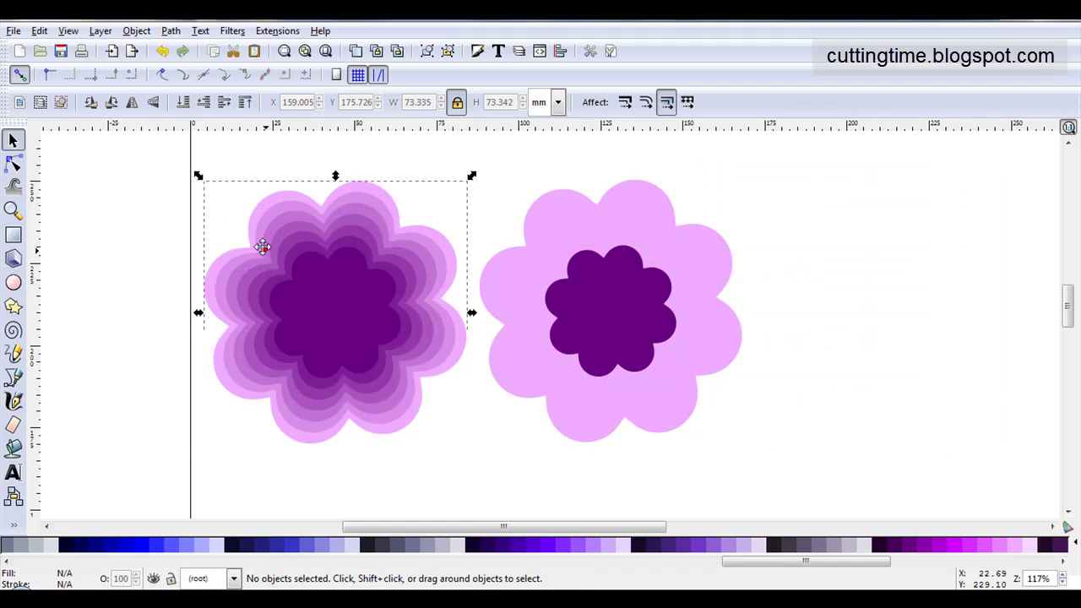
{"action": "key", "text": "Delete"}
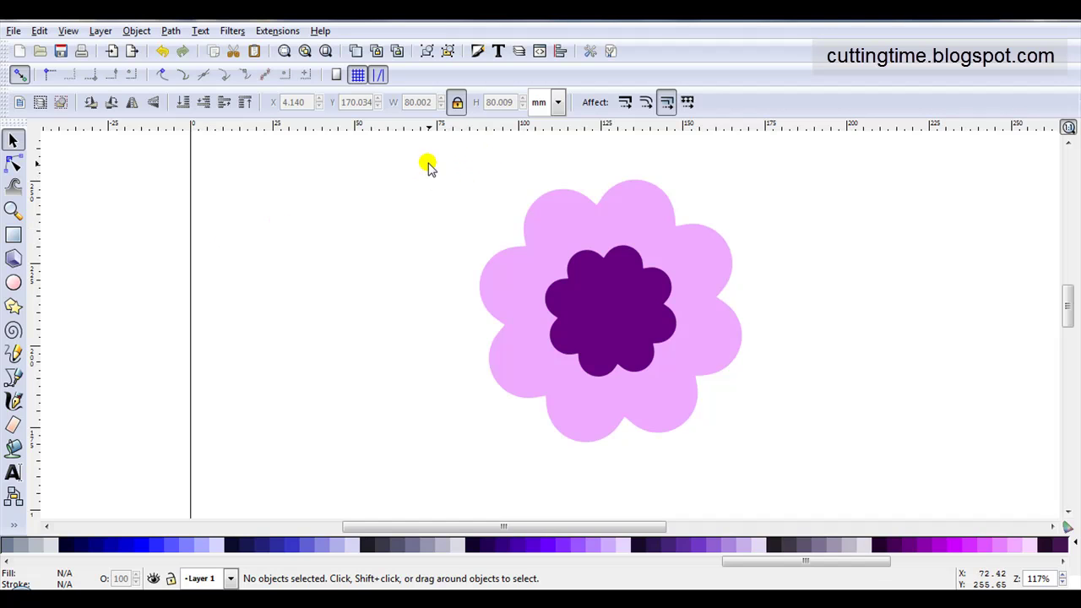
Preview a 5-step Interpolate between the large pink and small purple flowers, with Duplicate endpaths on.
{"action": "left_click_drag", "start_coordinate": [435, 156], "coordinate": [794, 466]}
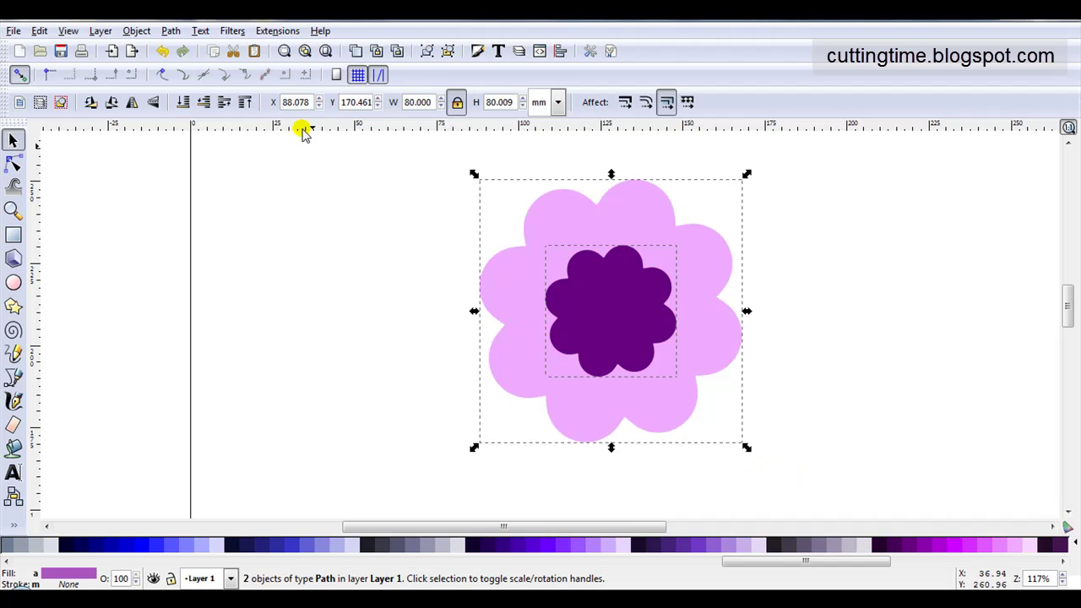
{"action": "left_click", "coordinate": [268, 34]}
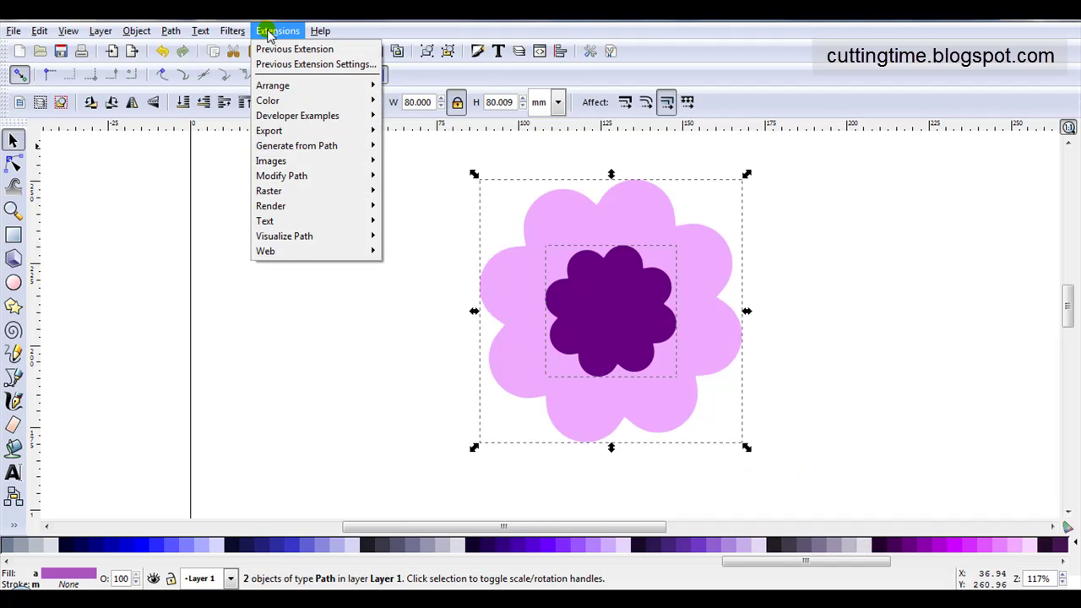
{"action": "mouse_move", "coordinate": [309, 152]}
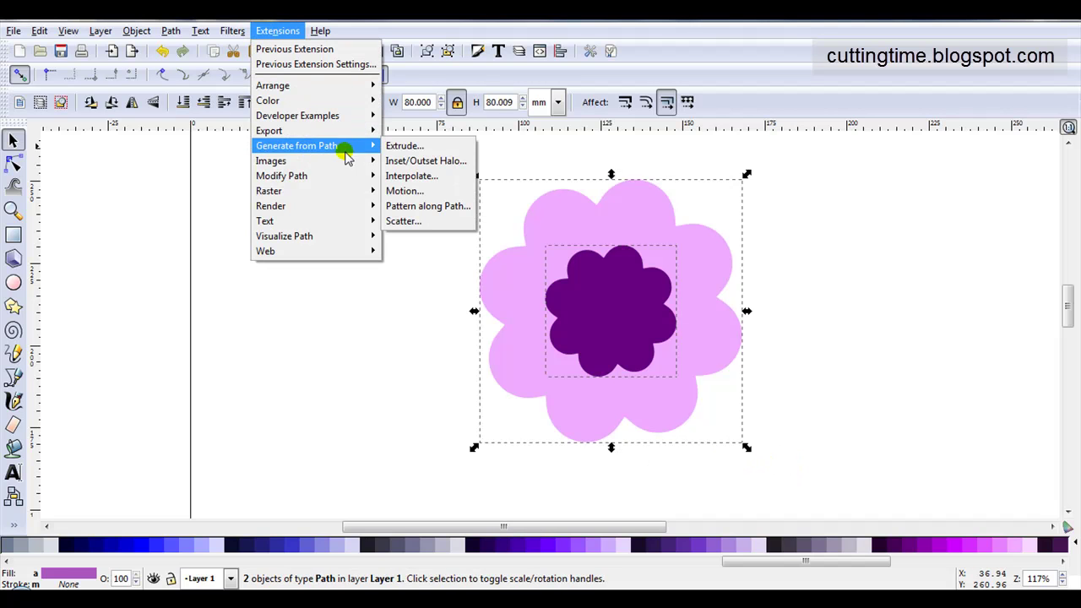
{"action": "left_click", "coordinate": [406, 175]}
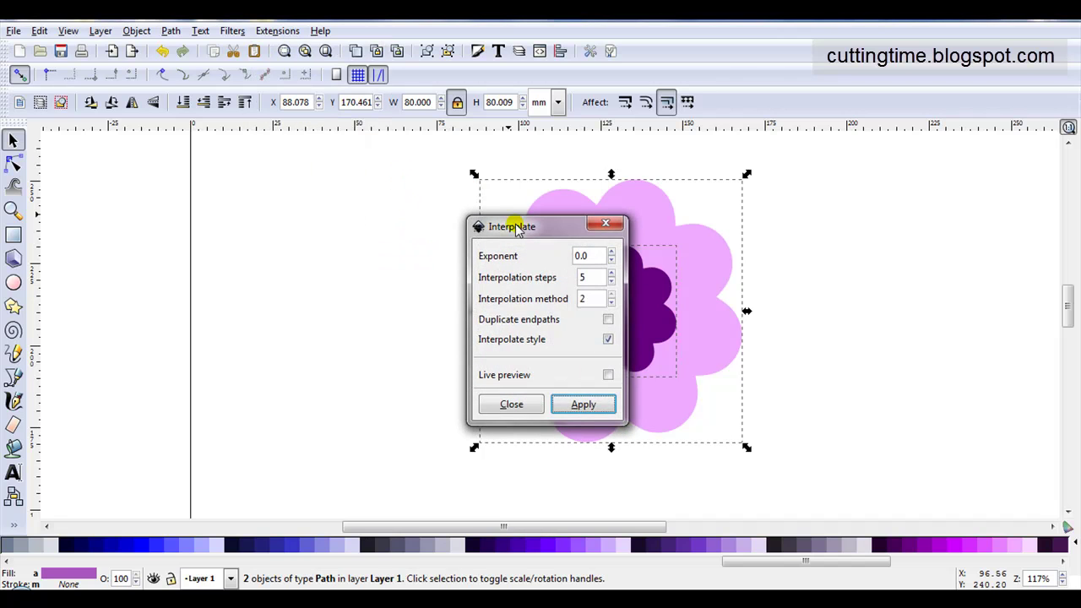
{"action": "left_click_drag", "start_coordinate": [516, 230], "coordinate": [337, 144]}
{"action": "left_click", "coordinate": [388, 237]}
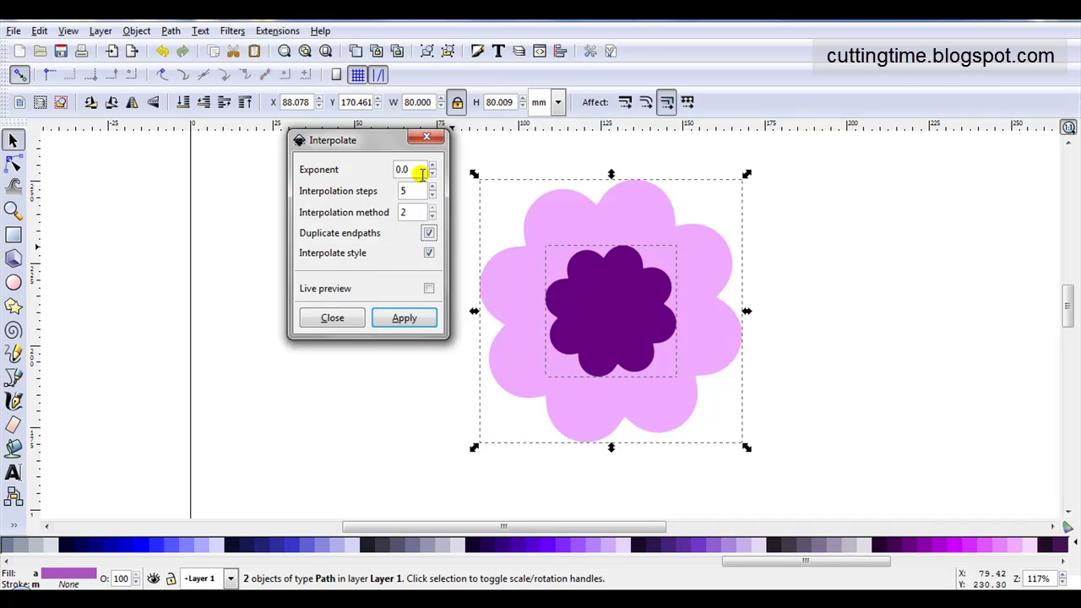
{"action": "left_click", "coordinate": [429, 289]}
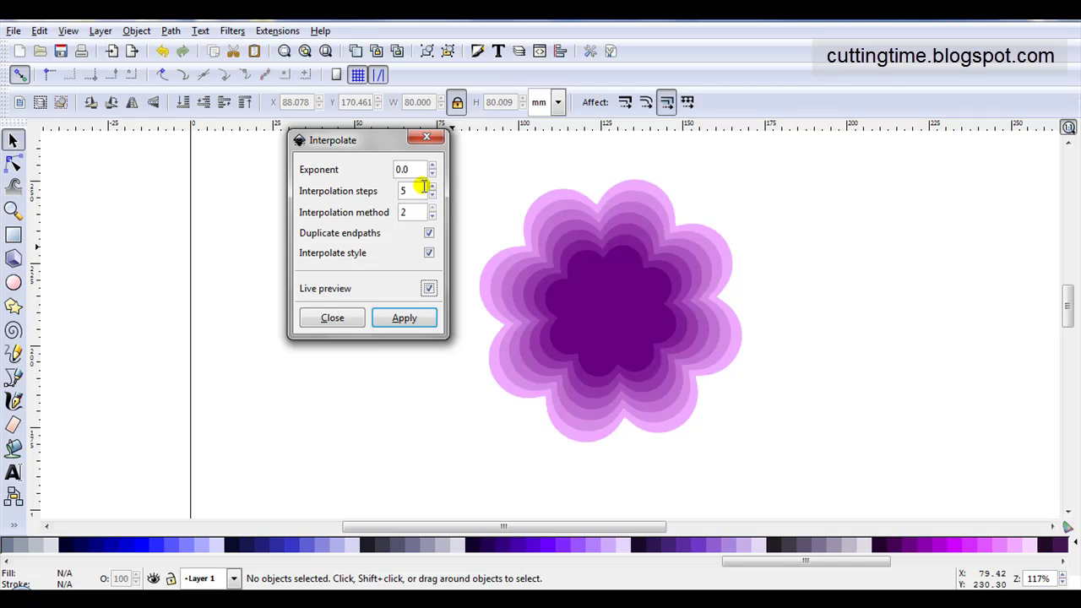
Lower Interpolation steps from 5 to 3, apply it to the flower pair, and close the dialog.
{"action": "left_click", "coordinate": [616, 277]}
{"action": "left_click", "coordinate": [432, 195]}
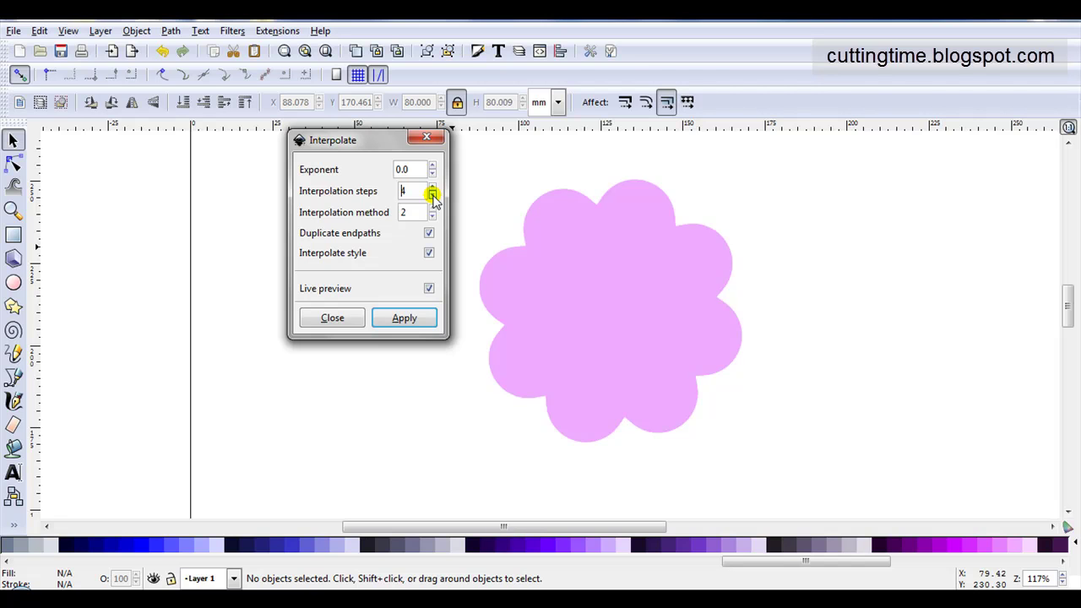
{"action": "left_click", "coordinate": [433, 195]}
{"action": "left_click", "coordinate": [425, 319]}
{"action": "left_click", "coordinate": [353, 319]}
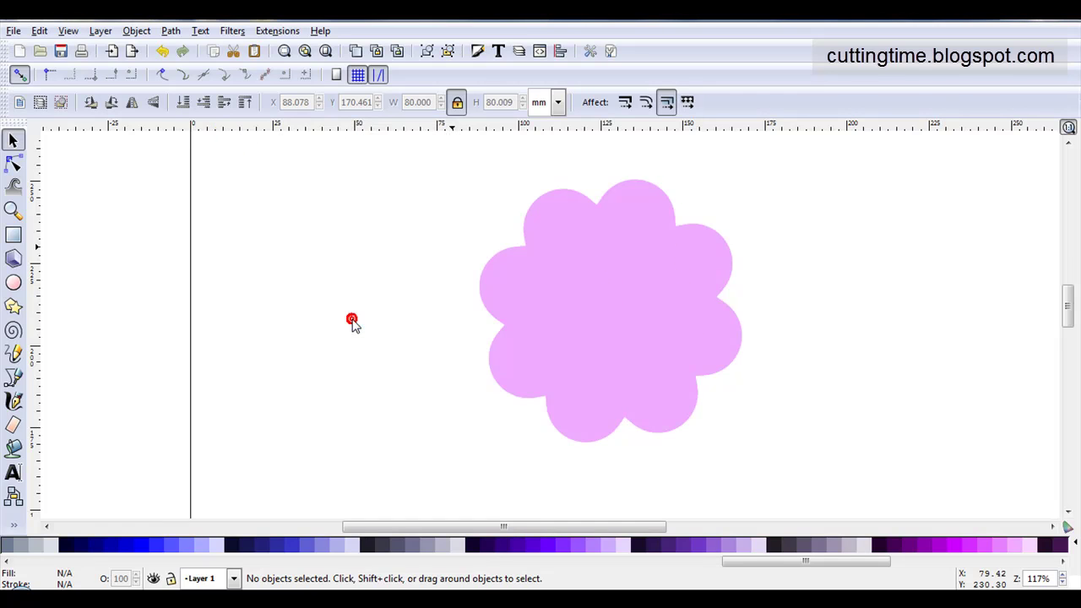
Move the interpolated flower group to the left and ungroup it.
{"action": "left_click", "coordinate": [519, 282]}
{"action": "left_click_drag", "start_coordinate": [519, 282], "coordinate": [268, 213]}
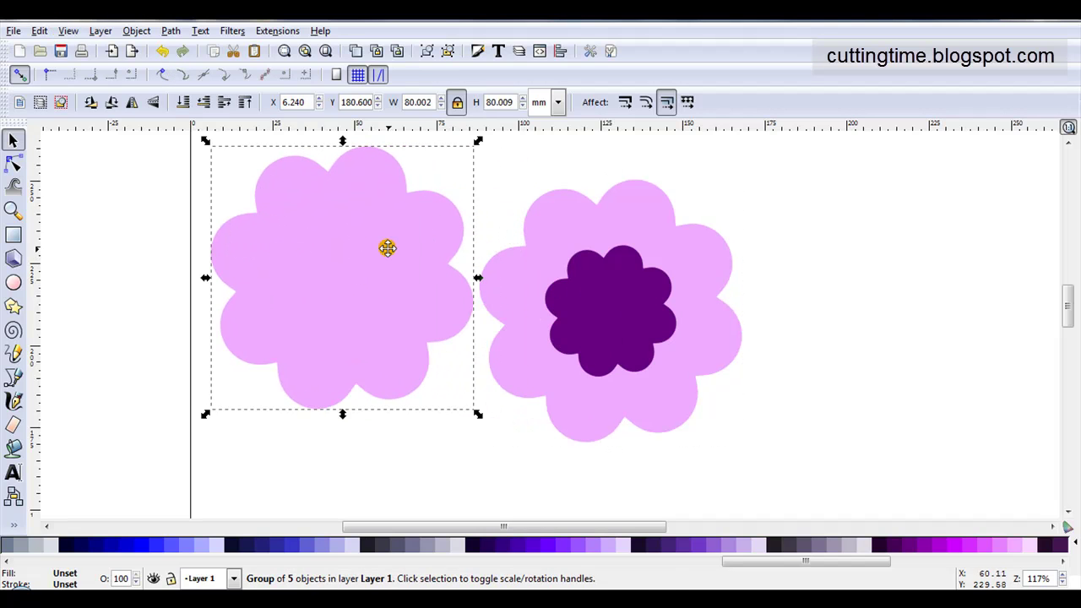
{"action": "left_click", "coordinate": [139, 31]}
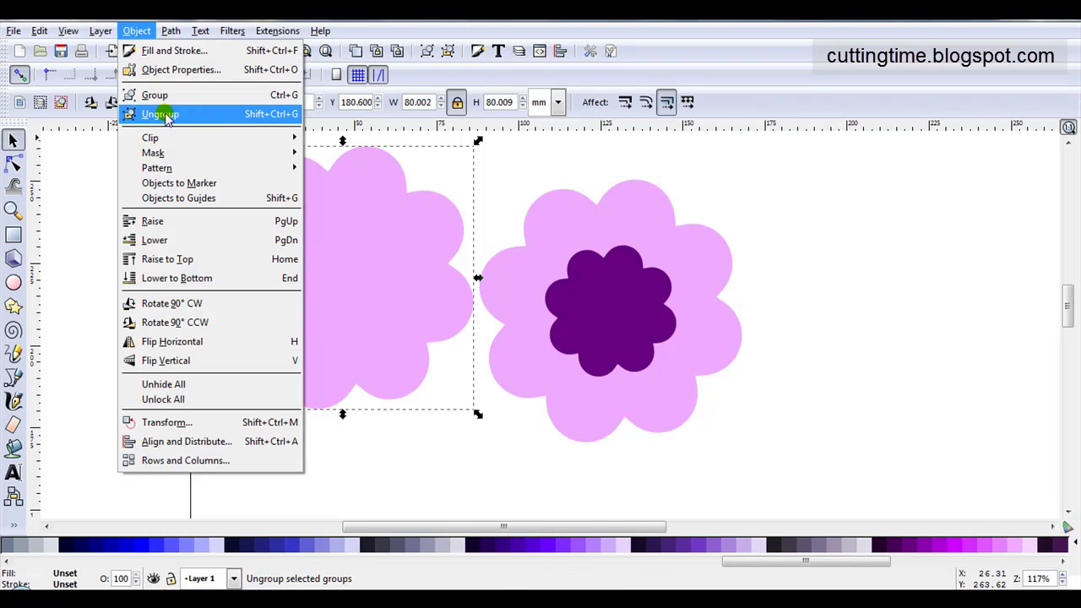
{"action": "left_click", "coordinate": [161, 112]}
Spread the five graded pink-to-dark-purple flowers apart into separate positions.
{"action": "left_click", "coordinate": [150, 169]}
{"action": "left_click_drag", "start_coordinate": [304, 254], "coordinate": [157, 244]}
{"action": "left_click_drag", "start_coordinate": [359, 266], "coordinate": [454, 389]}
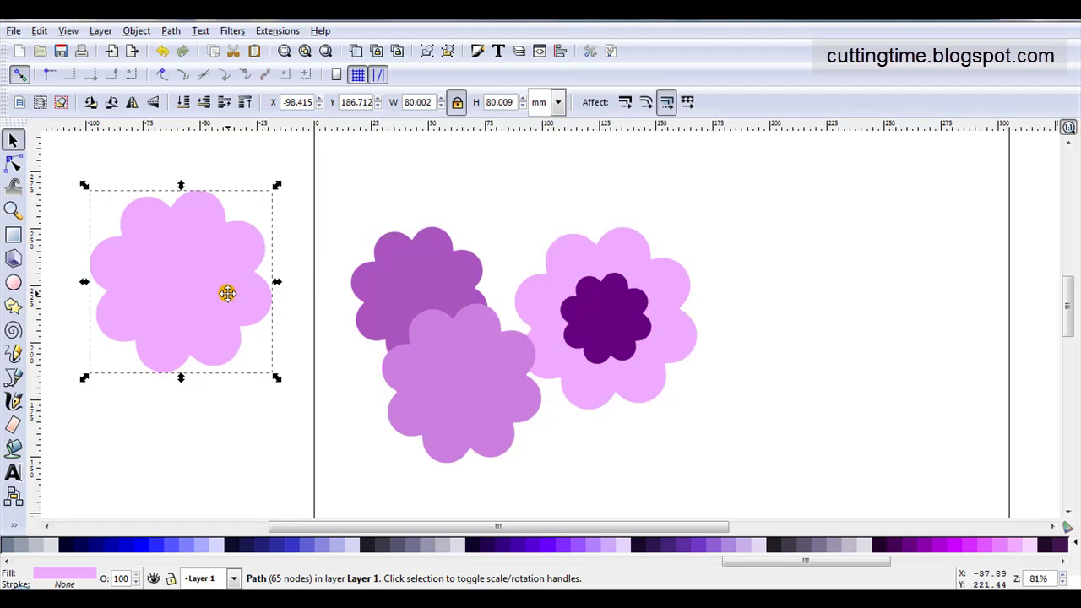
{"action": "left_click_drag", "start_coordinate": [359, 290], "coordinate": [314, 273]}
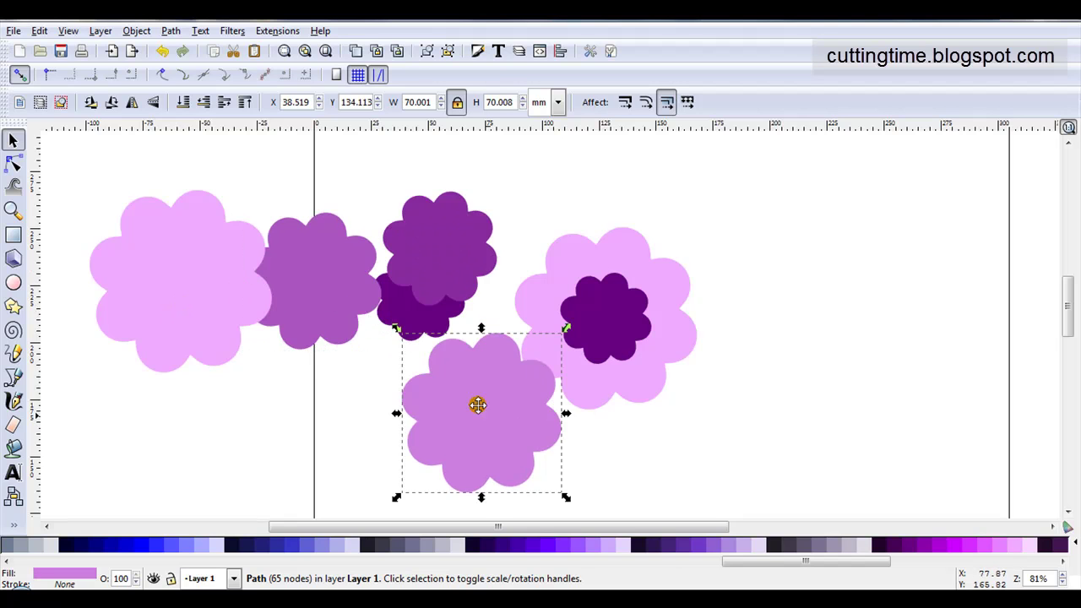
{"action": "left_click_drag", "start_coordinate": [415, 313], "coordinate": [356, 410]}
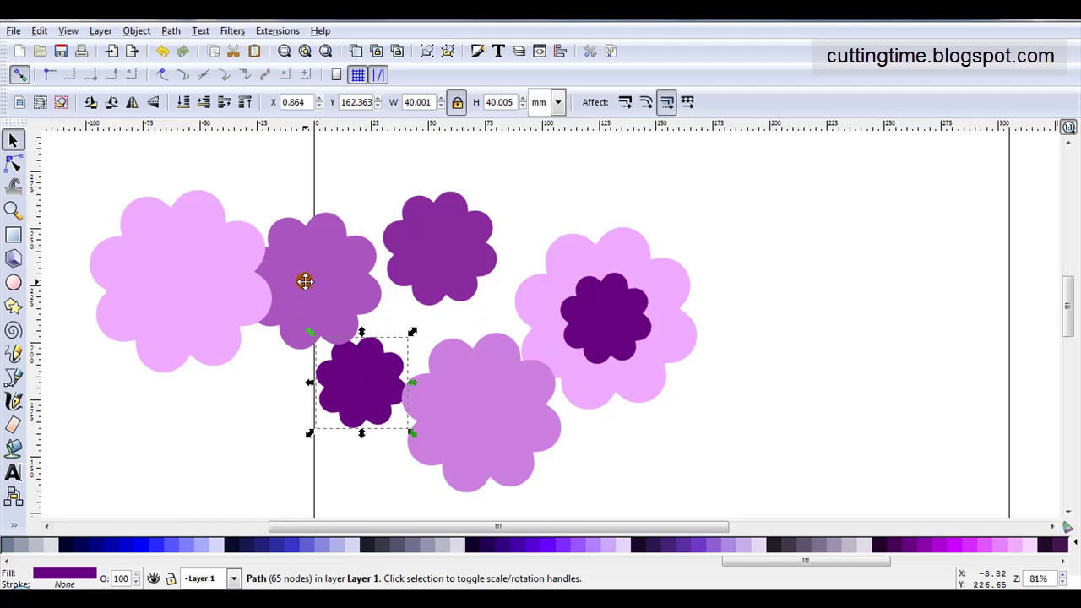
{"action": "left_click_drag", "start_coordinate": [202, 275], "coordinate": [152, 237]}
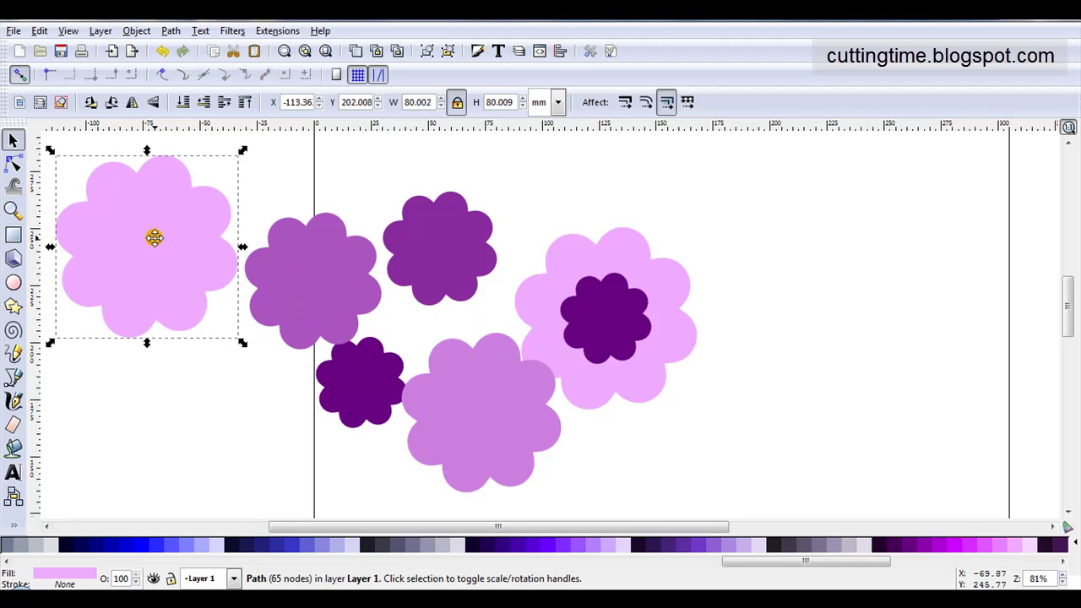
{"action": "left_click_drag", "start_coordinate": [487, 410], "coordinate": [127, 253]}
Drag the two medium purple flowers and the dark purple flower onto the large flower.
{"action": "left_click", "coordinate": [299, 288]}
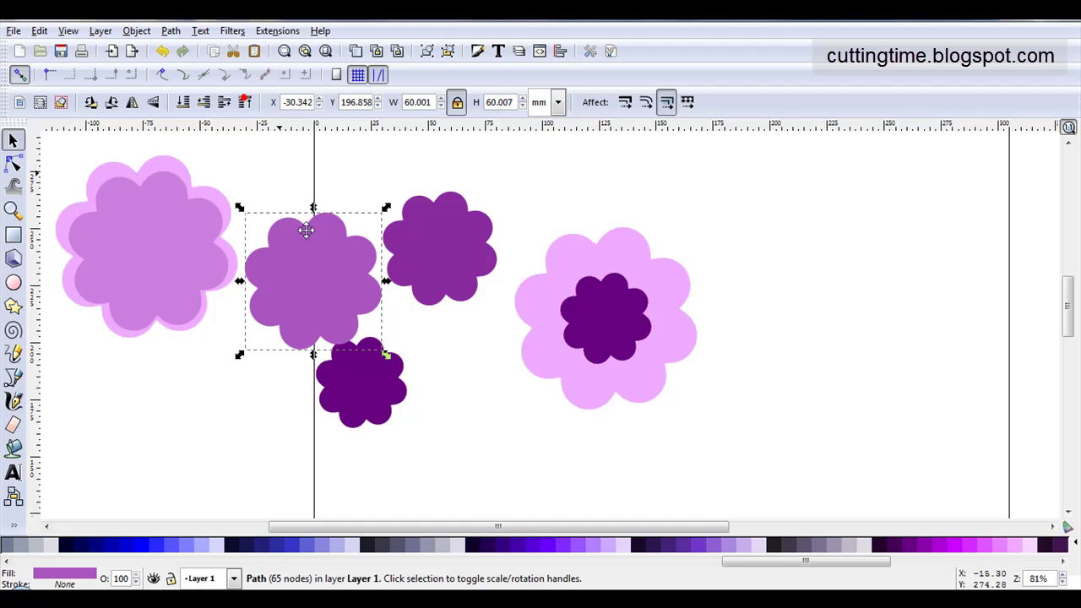
{"action": "left_click_drag", "start_coordinate": [308, 263], "coordinate": [140, 245]}
{"action": "left_click_drag", "start_coordinate": [439, 248], "coordinate": [150, 248]}
{"action": "left_click", "coordinate": [362, 374]}
{"action": "left_click_drag", "start_coordinate": [362, 374], "coordinate": [166, 248]}
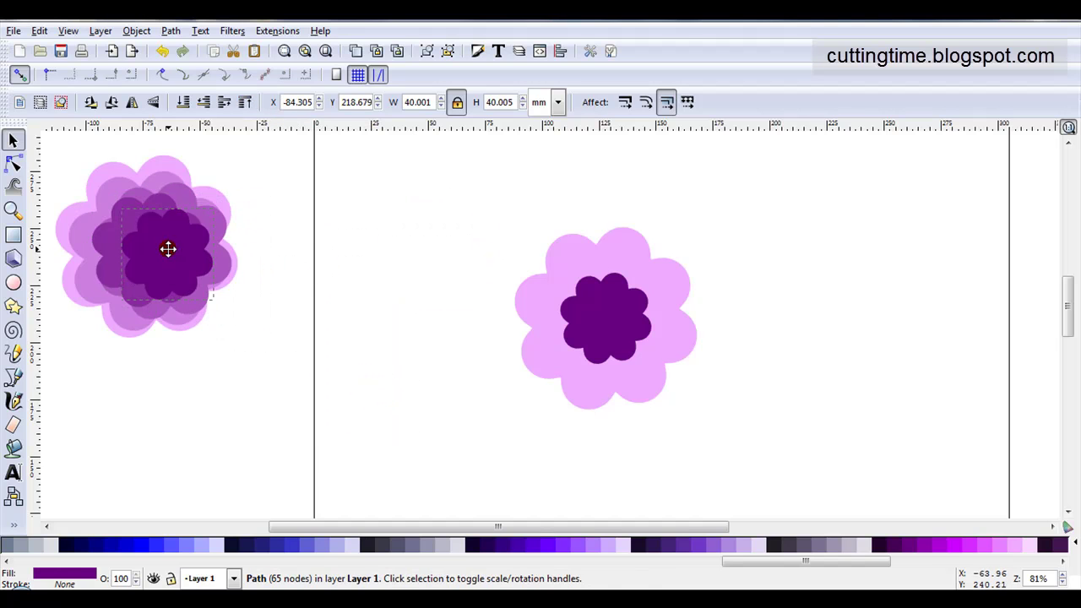
Centre all five flowers on each other with Align and Distribute and move the stack beside the original pair.
{"action": "left_click_drag", "start_coordinate": [326, 379], "coordinate": [39, 144]}
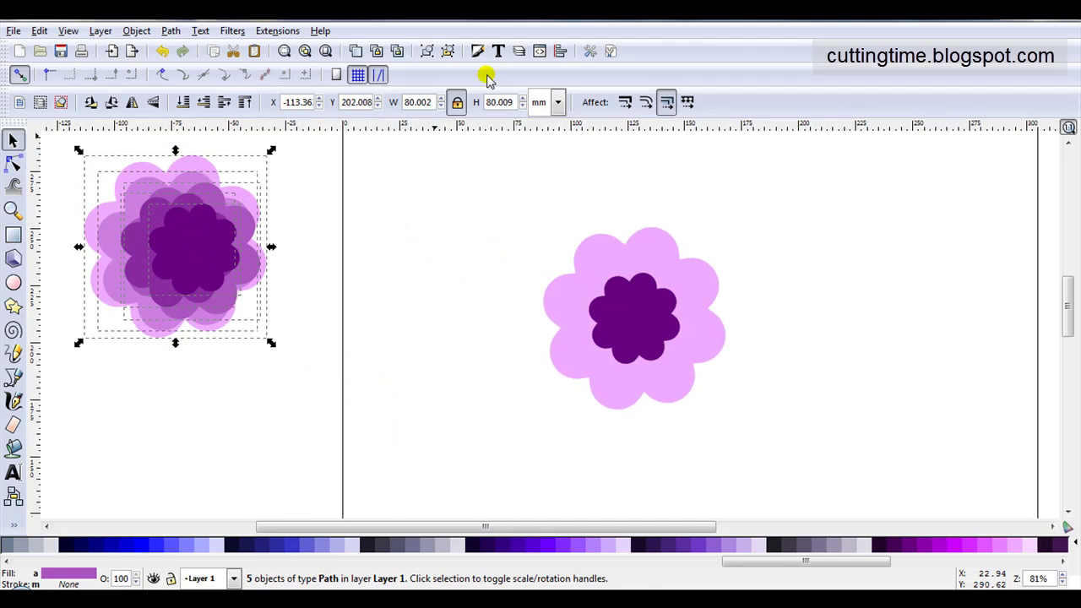
{"action": "left_click", "coordinate": [559, 51]}
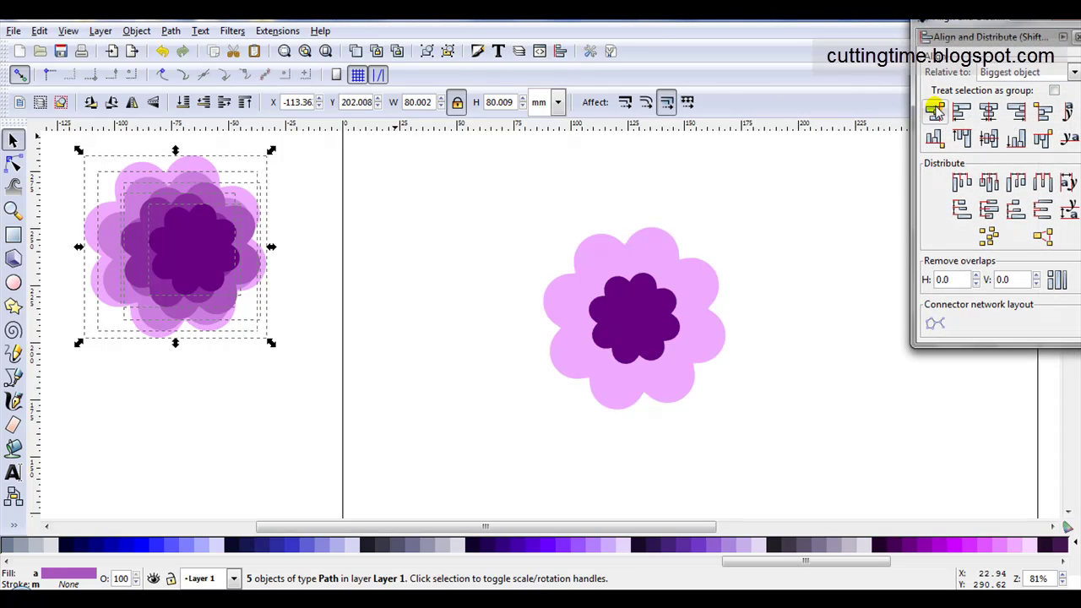
{"action": "left_click", "coordinate": [990, 114]}
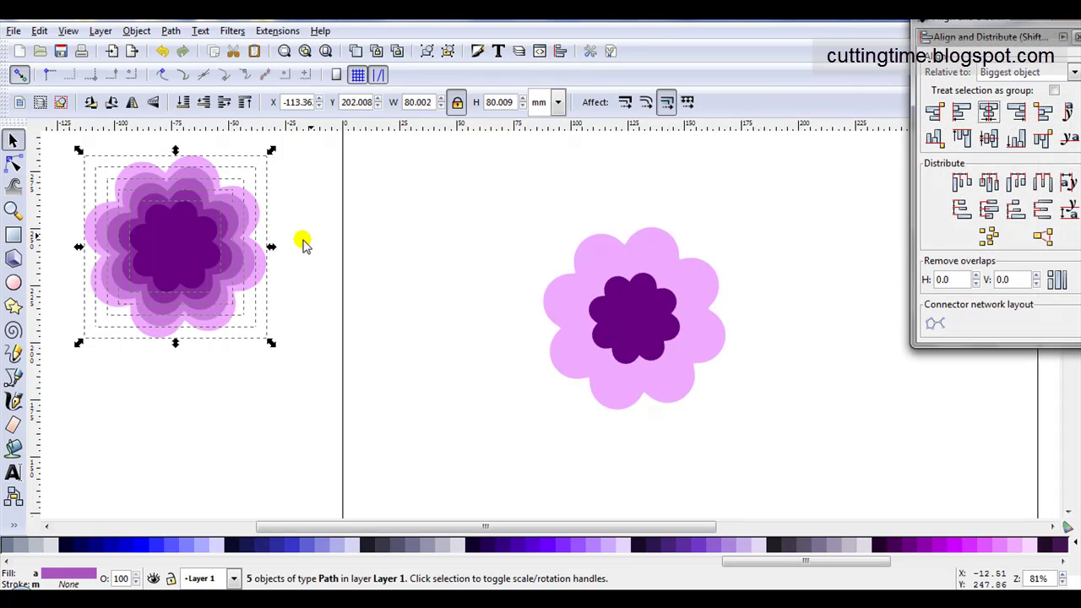
{"action": "left_click_drag", "start_coordinate": [217, 242], "coordinate": [473, 313]}
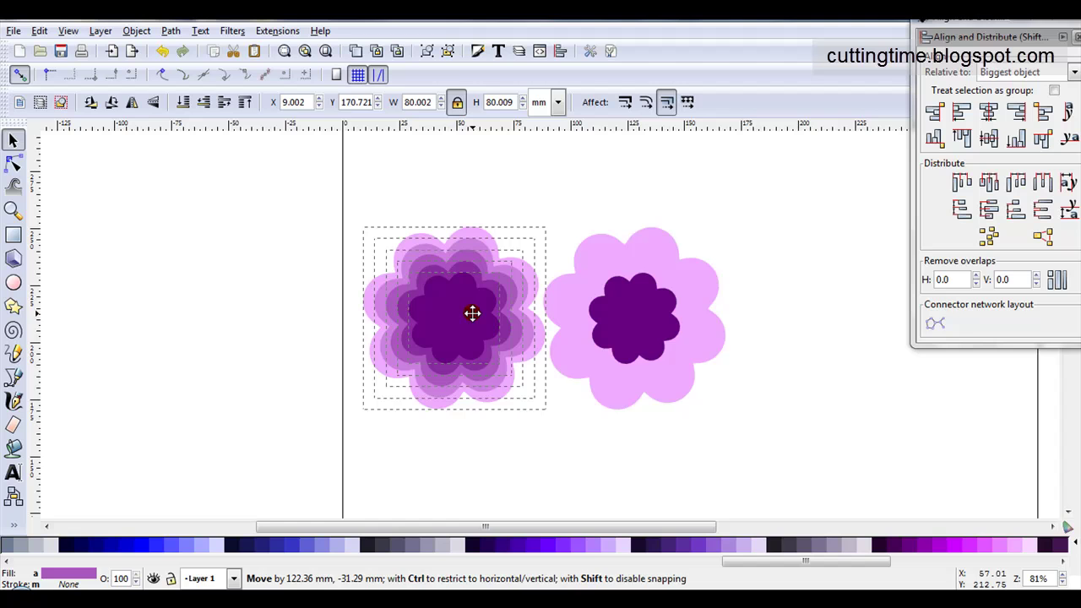
Deselect the five-flower stack, zoom in, and close the Align and Distribute panel.
{"action": "left_click", "coordinate": [268, 301]}
{"action": "scroll", "coordinate": [394, 413], "scroll_direction": "up", "scroll_amount": 1}
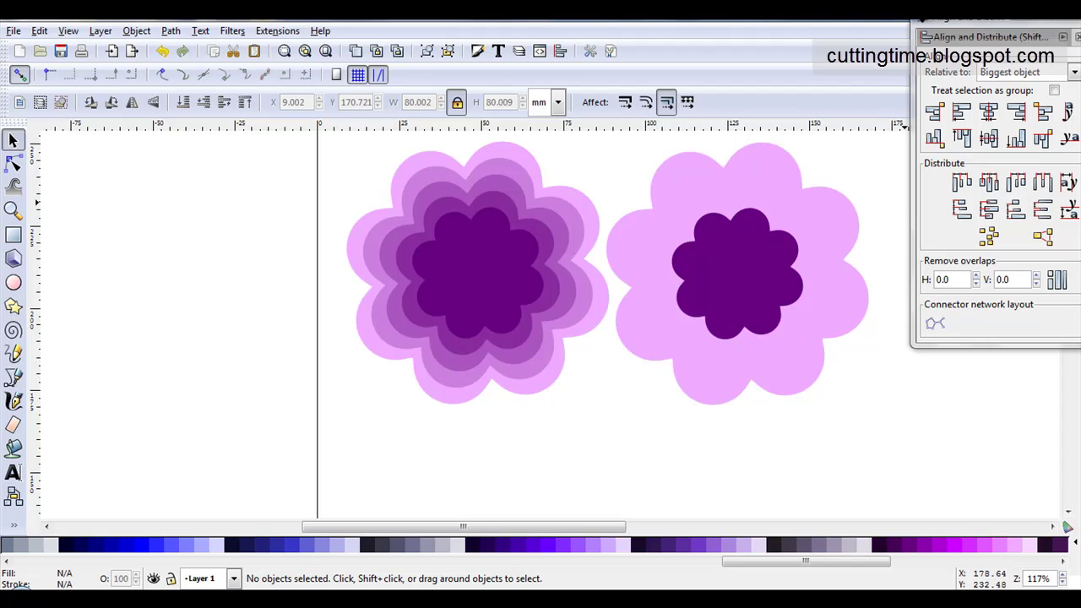
{"action": "left_click", "coordinate": [1074, 38]}
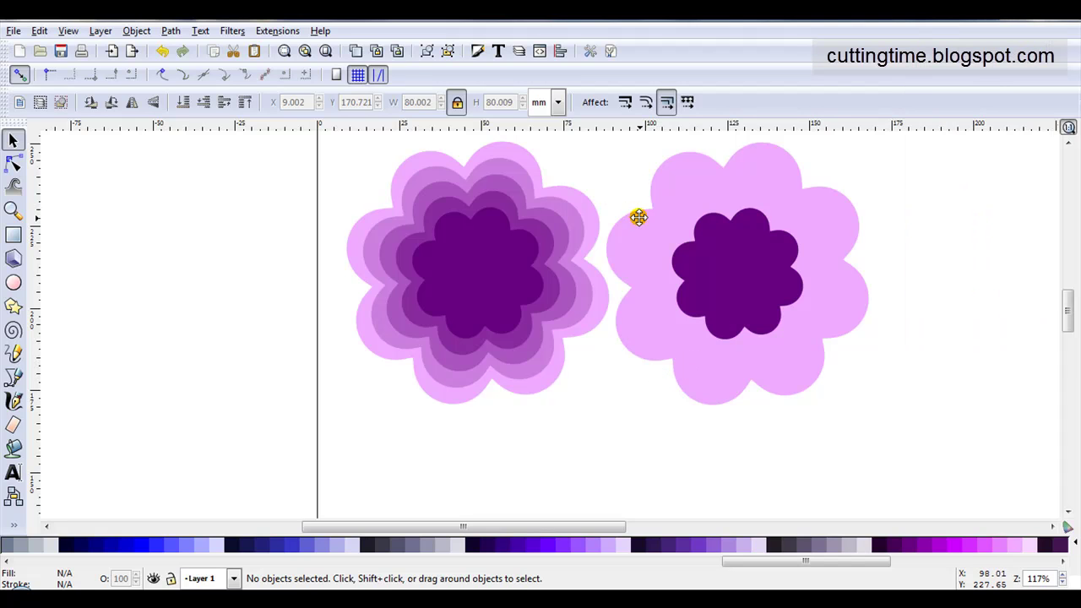